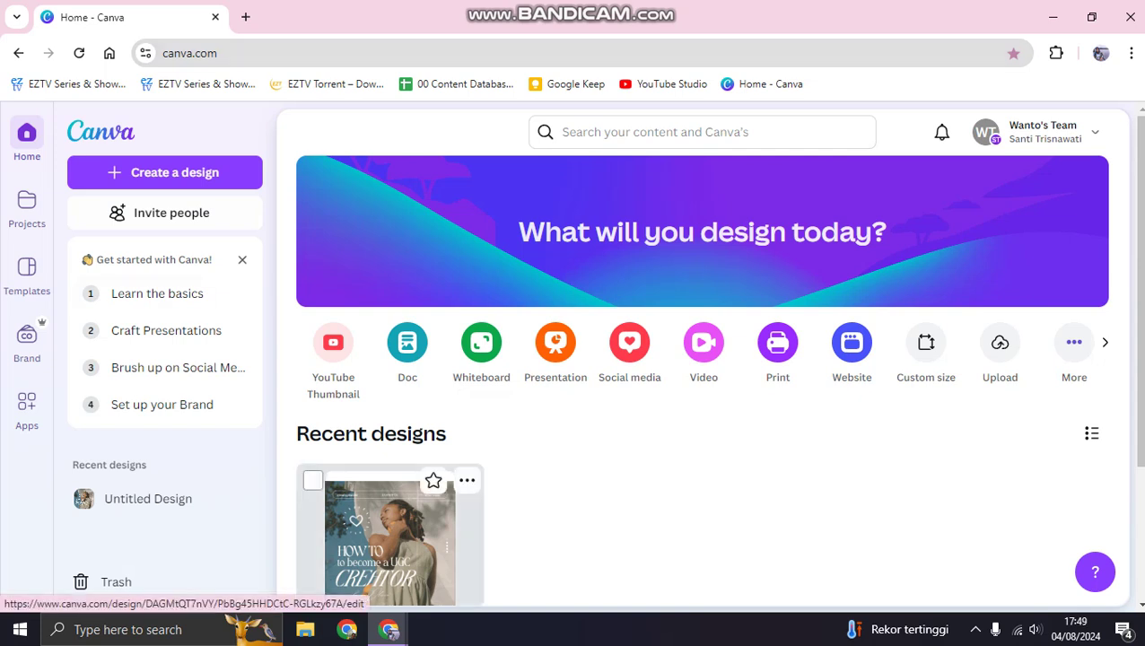
# Search Canva's content for "quiz" from the home page
pyautogui.scroll(-3, 27, 206)
pyautogui.scroll(3, 27, 207)
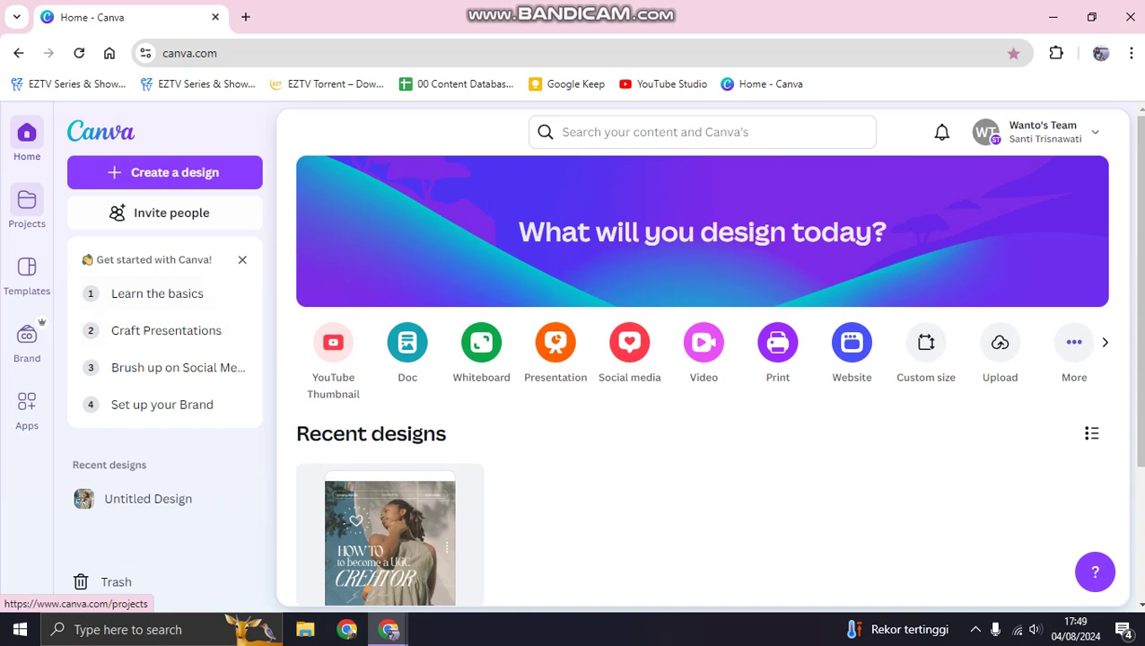
pyautogui.click(701, 131)
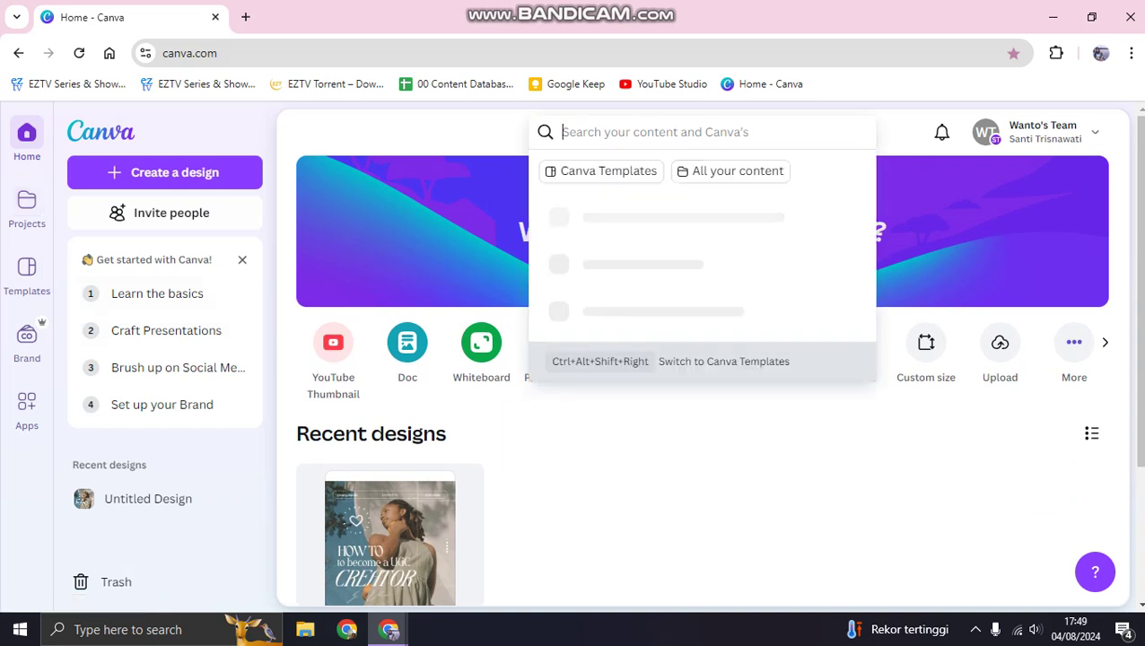
pyautogui.write('quiz')
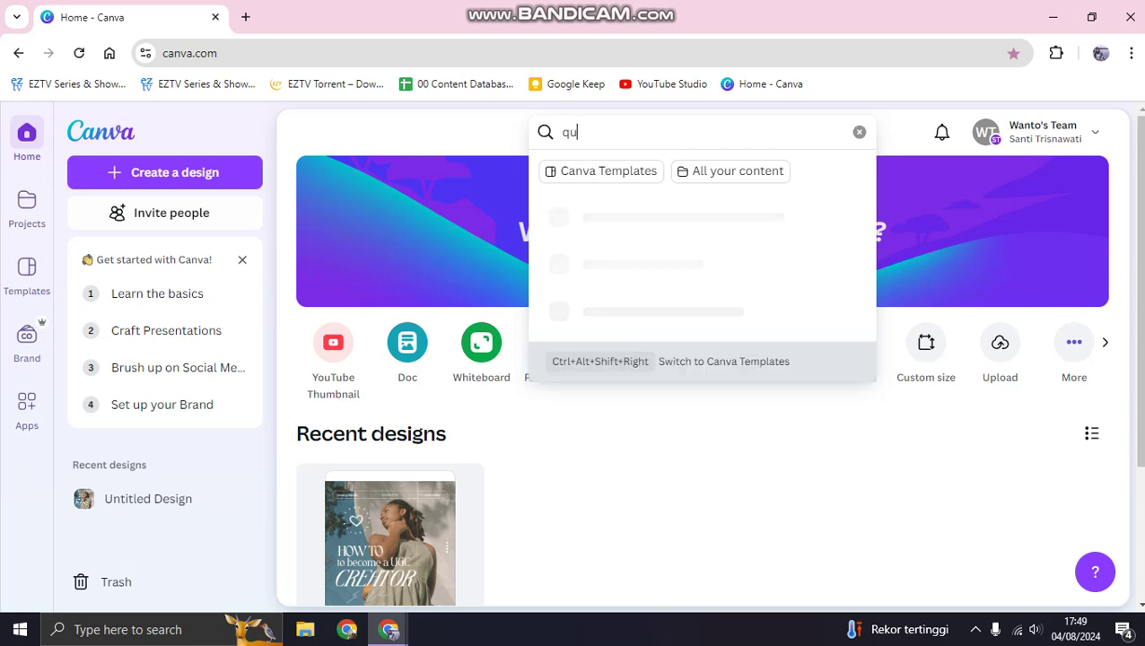
pyautogui.press('Return')
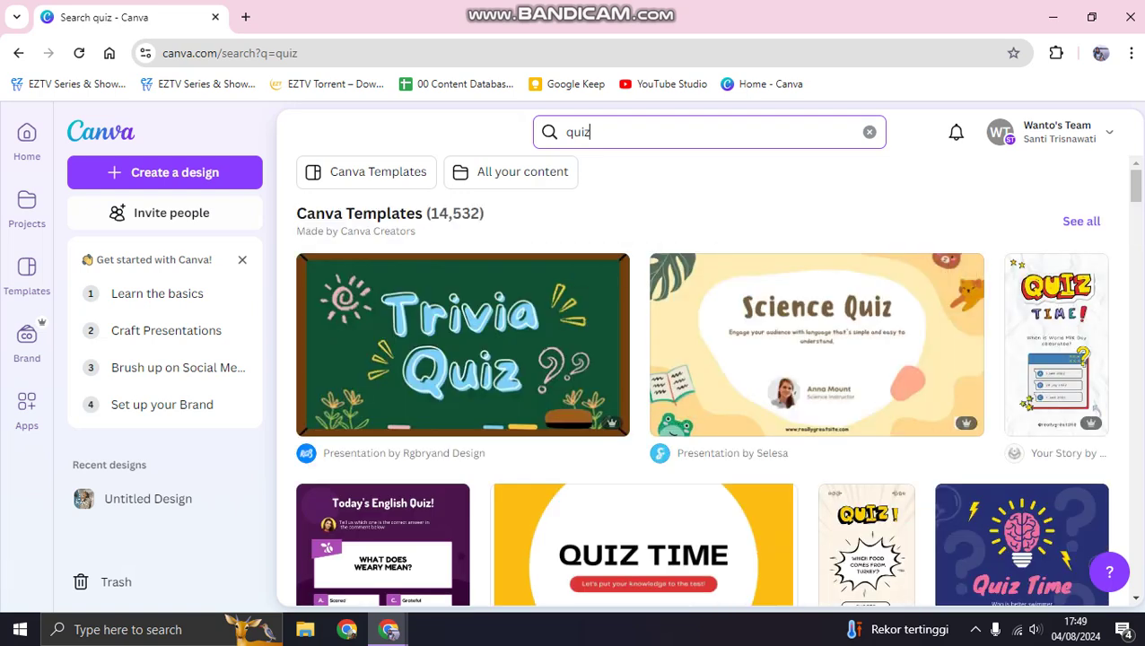
# Browse the quiz templates and start customizing the Green Playful Illustrative Trivia Quiz Presentation as a new design
pyautogui.scroll(-4, 583, 288)
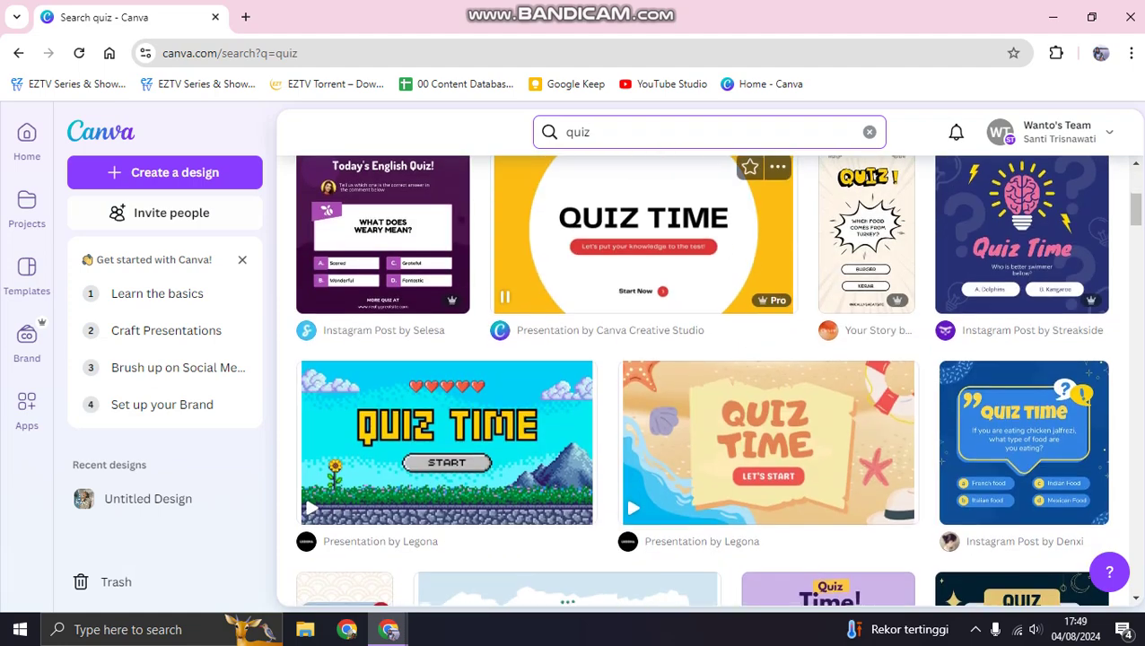
pyautogui.scroll(-3, 625, 326)
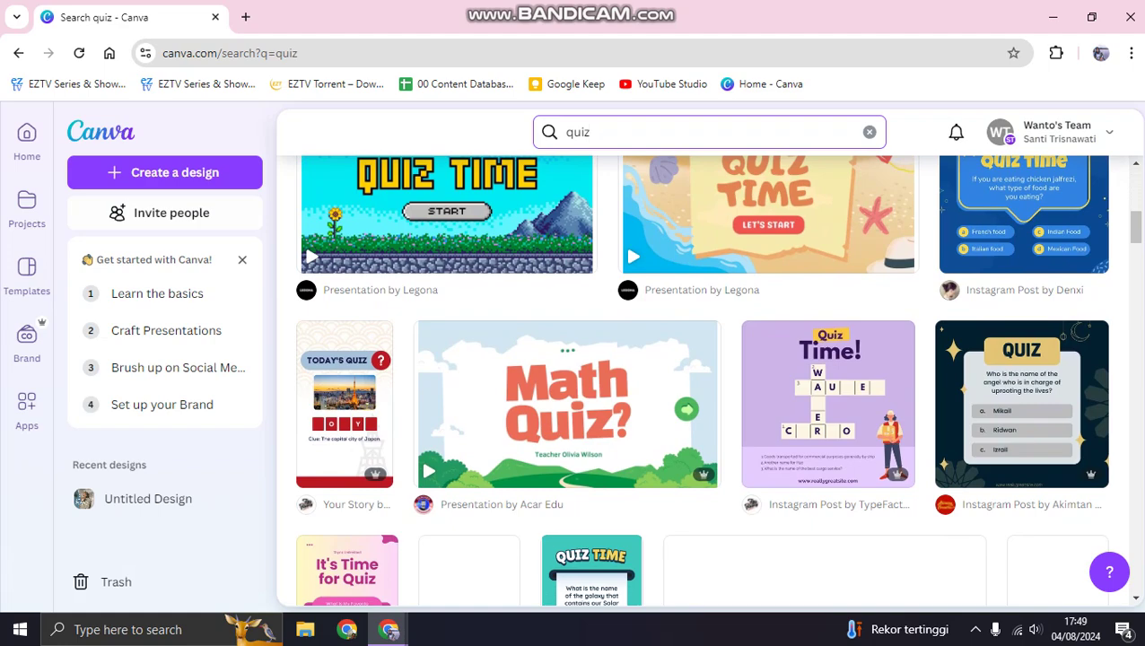
pyautogui.scroll(-4, 1032, 403)
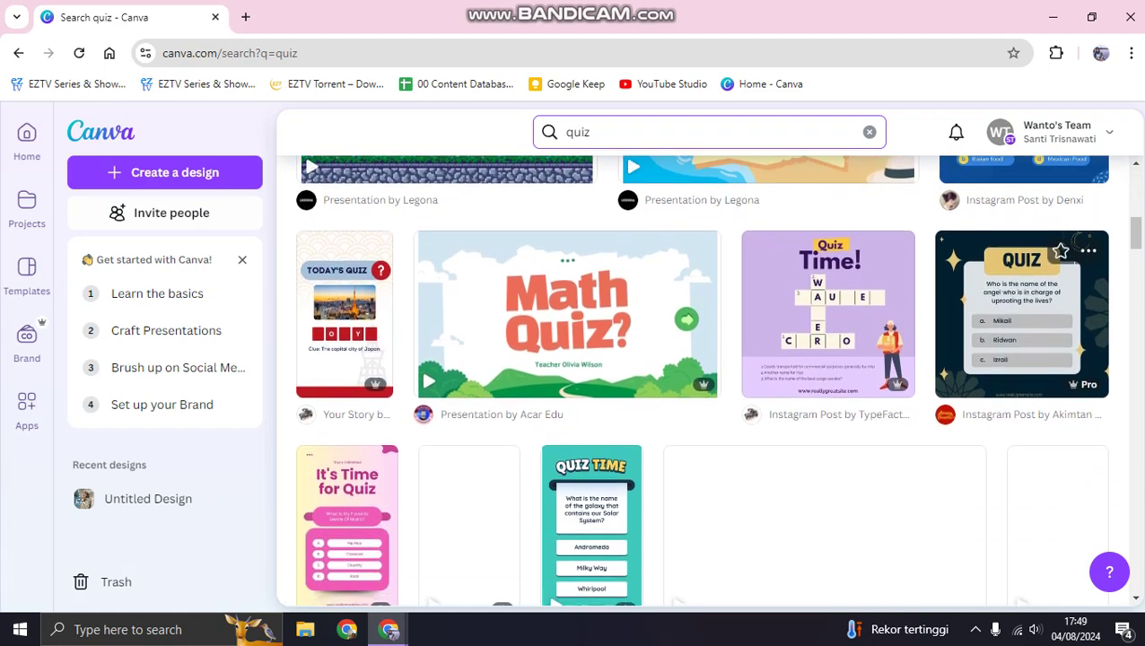
pyautogui.scroll(7, 1032, 404)
pyautogui.scroll(3, 1068, 418)
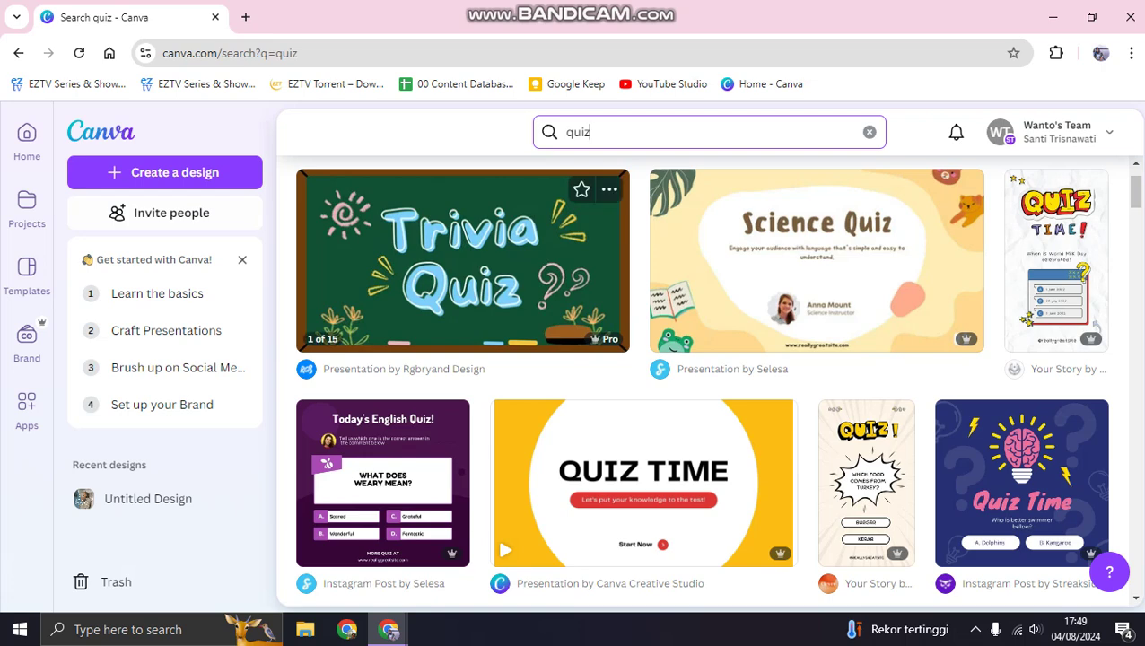
pyautogui.click(476, 261)
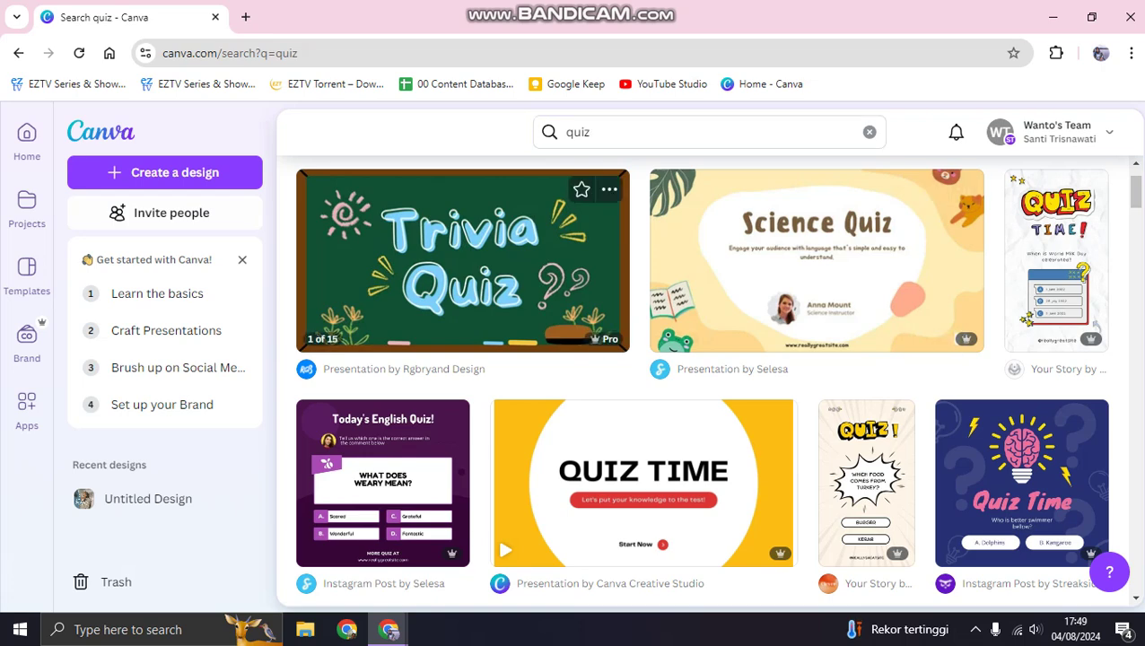
pyautogui.click(462, 260)
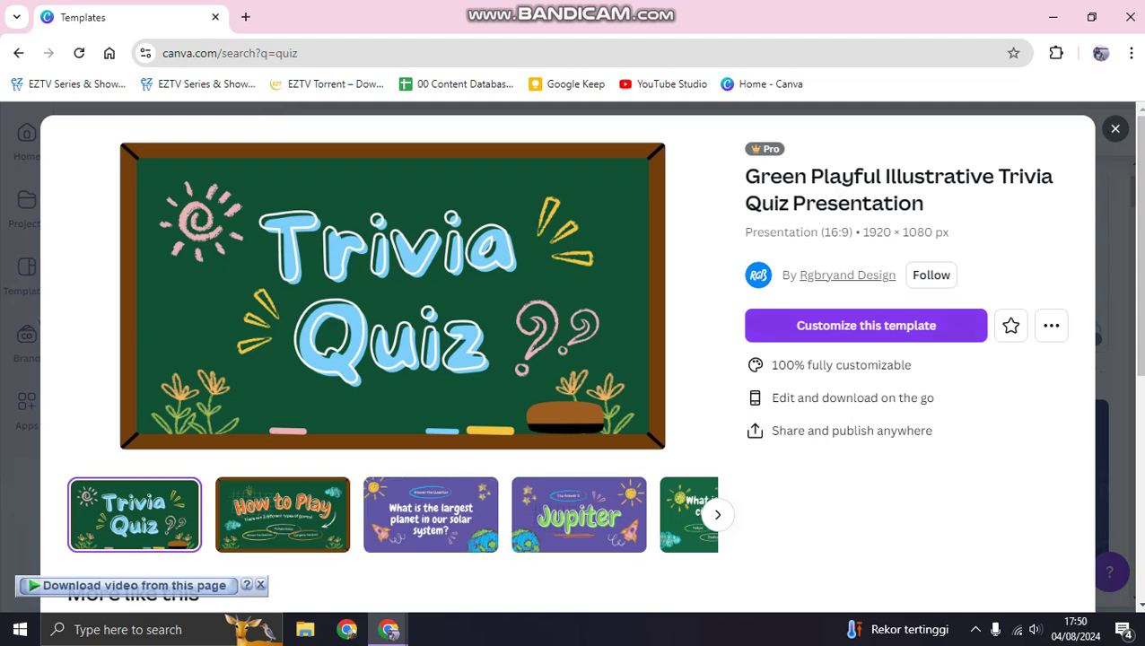
pyautogui.click(866, 325)
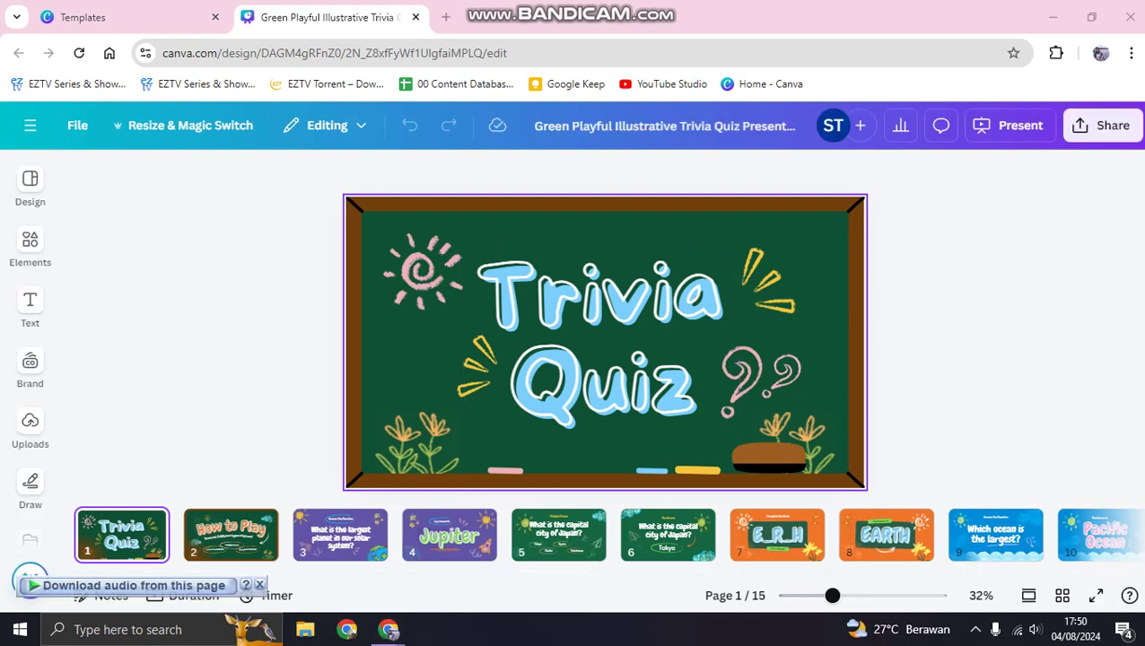
# Review the template's slides from How to Play on page 2 through the capital-of-Japan answer on page 6
pyautogui.click(987, 341)
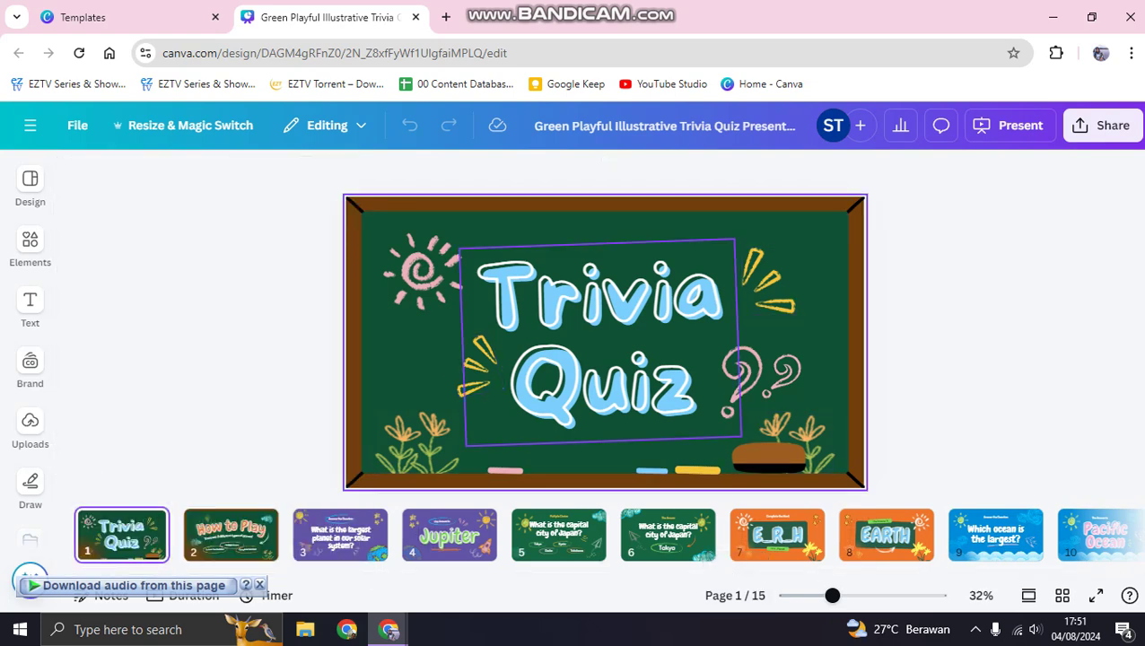
pyautogui.click(231, 533)
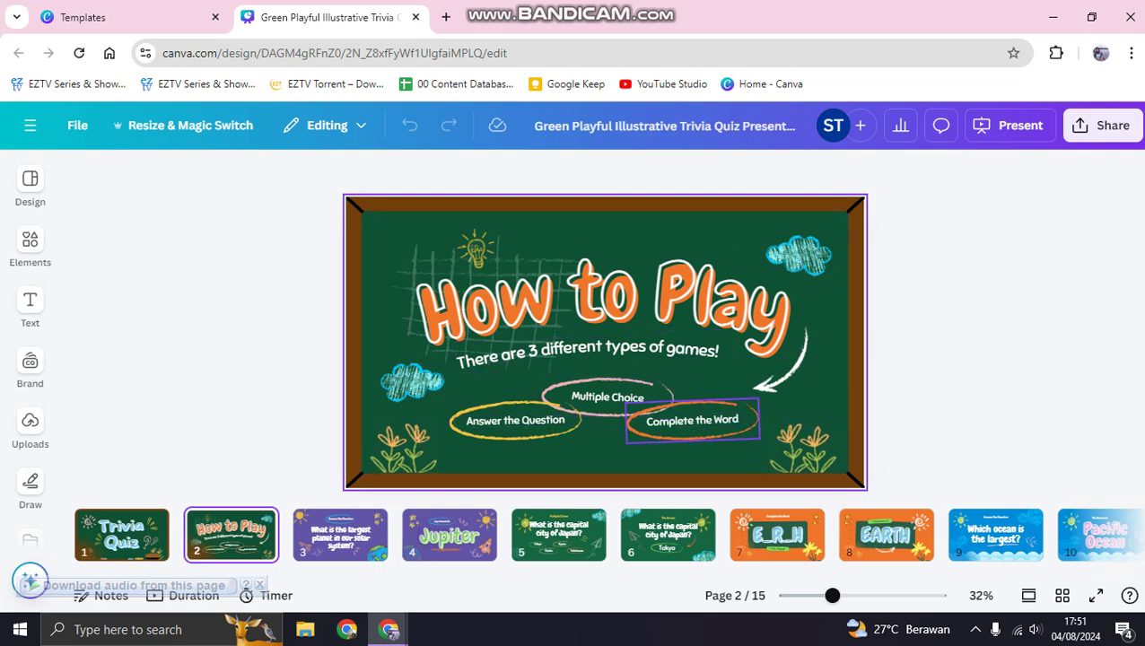
pyautogui.click(355, 527)
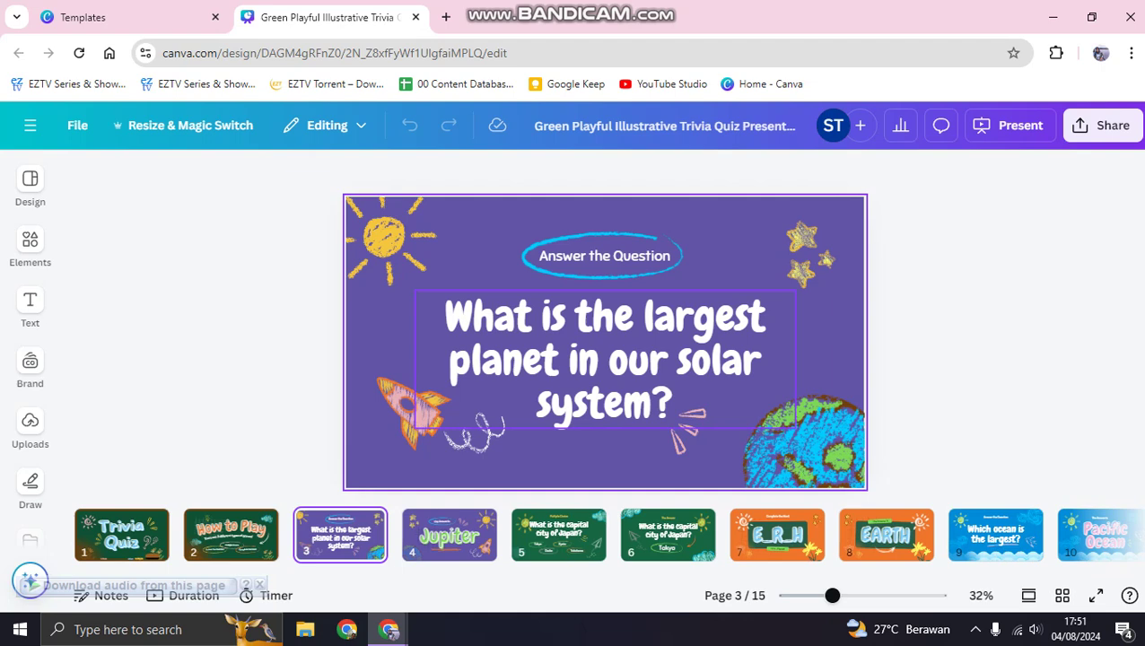
pyautogui.click(448, 536)
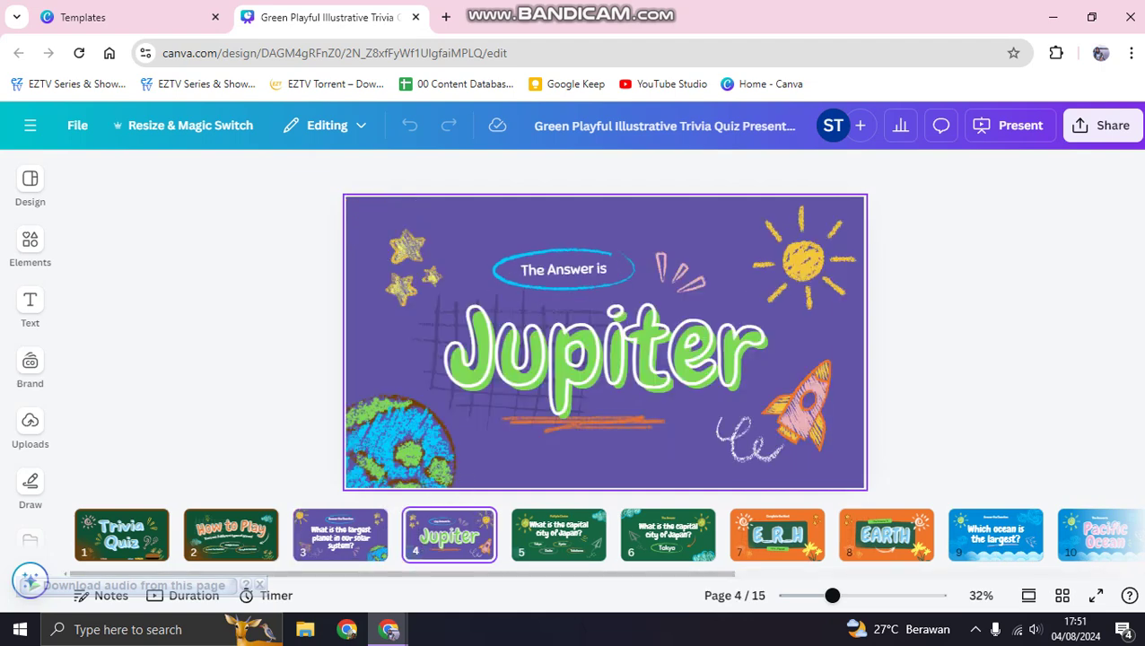
pyautogui.click(340, 536)
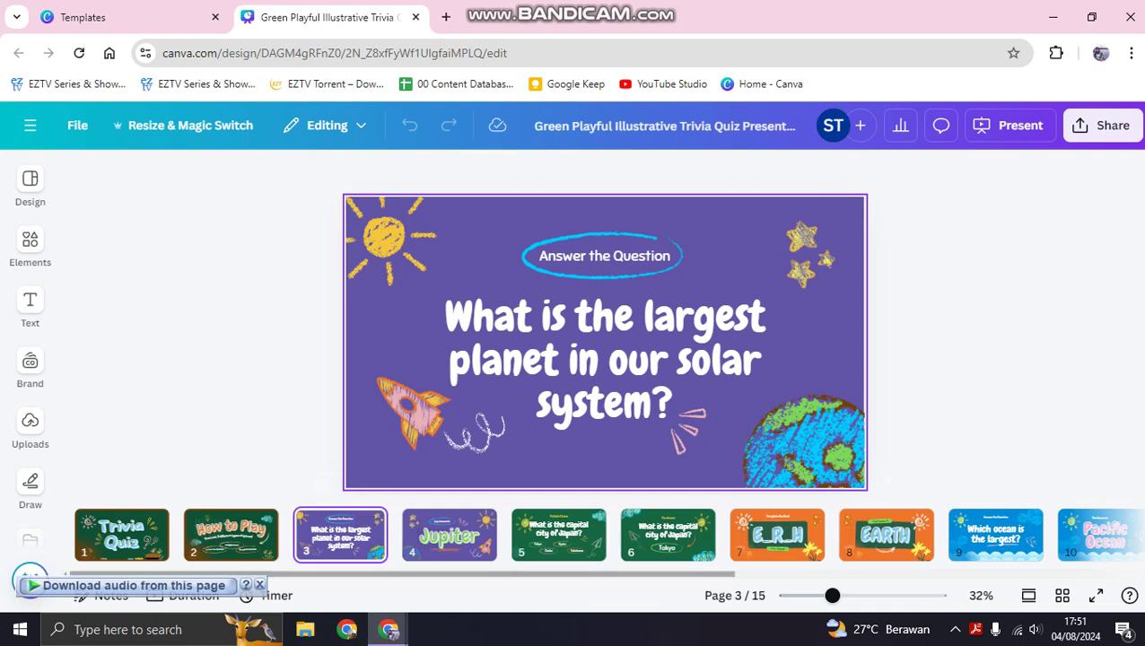
pyautogui.click(448, 535)
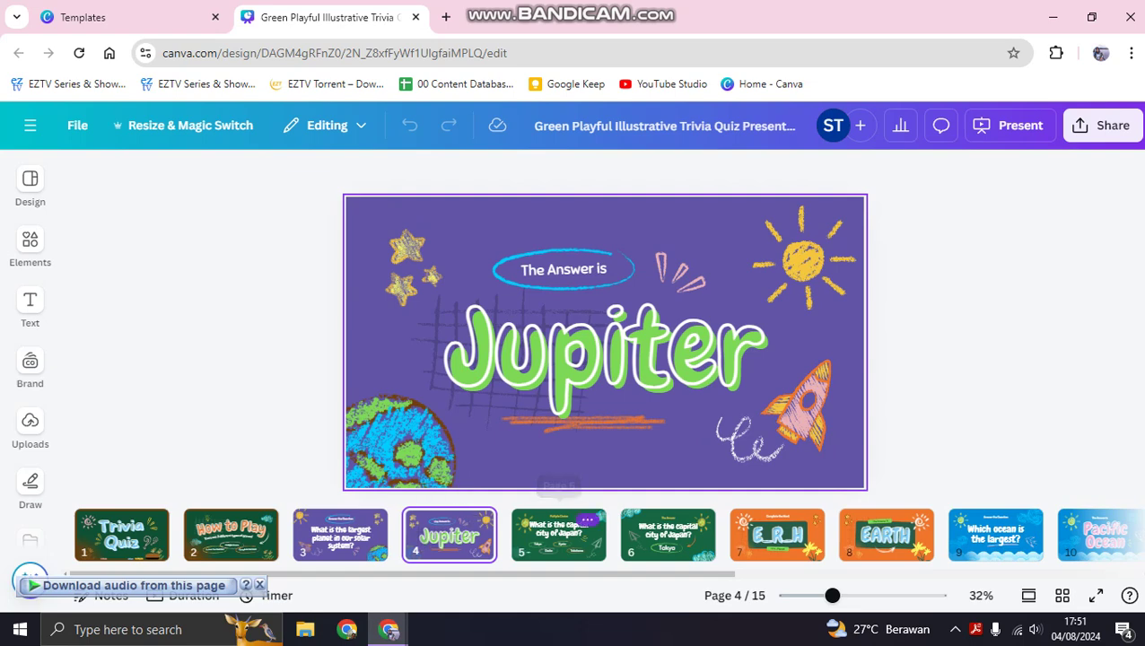
pyautogui.click(584, 522)
pyautogui.click(668, 535)
pyautogui.click(559, 535)
pyautogui.click(668, 535)
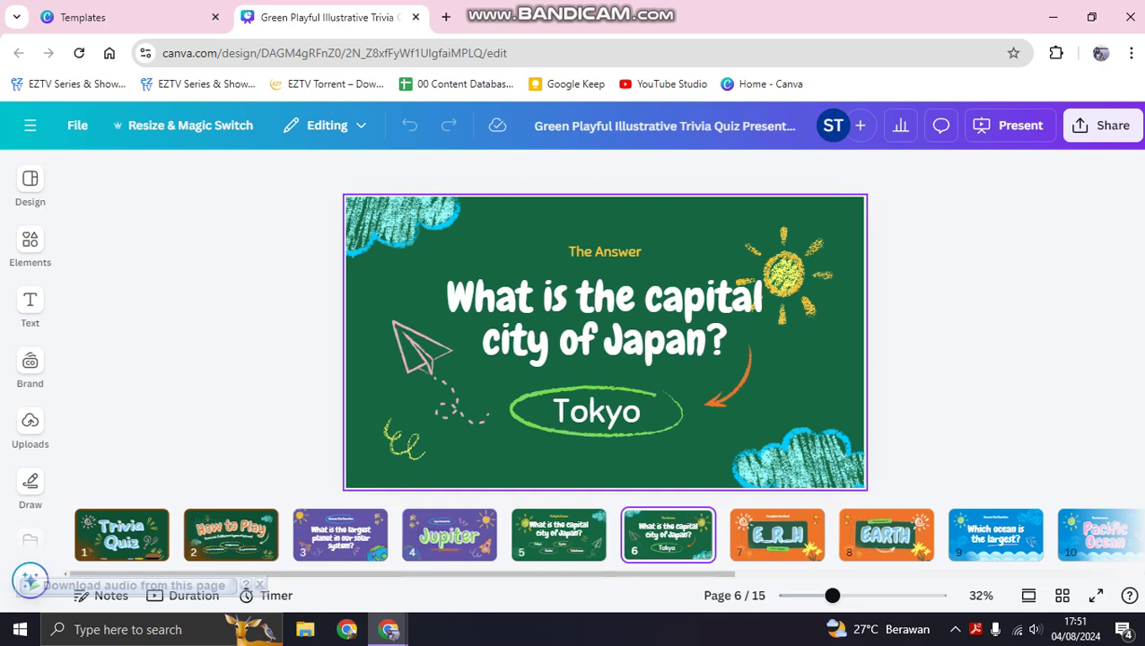
# Examine the remaining template slides from the word-completion question on page 7 to the closing slide on page 15
pyautogui.click(777, 536)
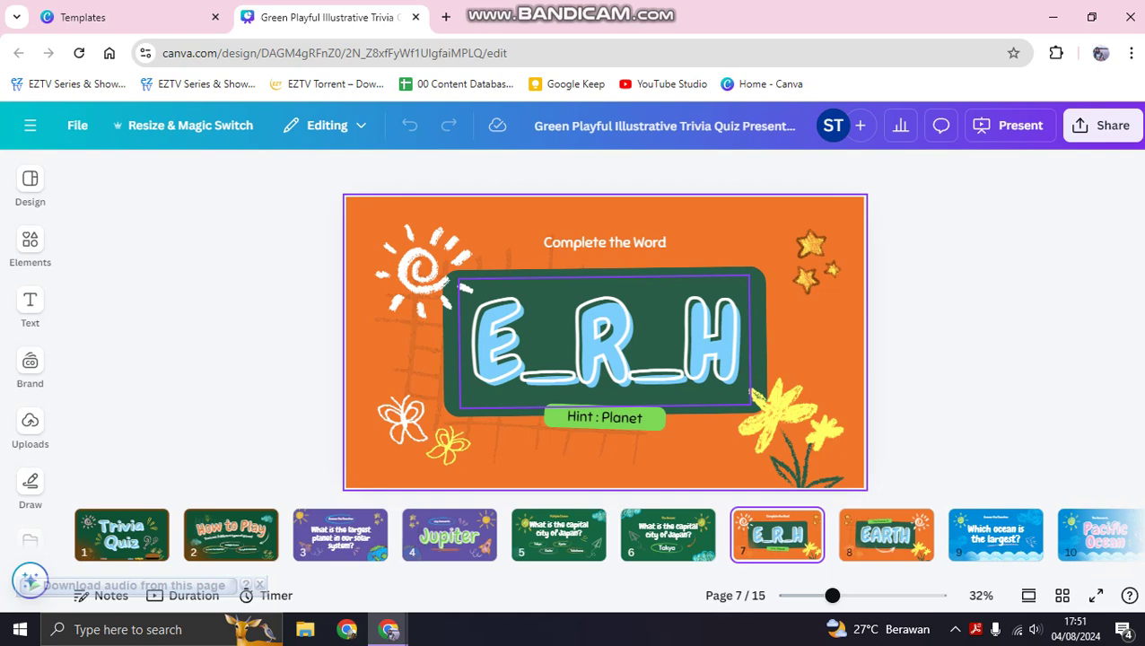
pyautogui.click(886, 534)
pyautogui.moveTo(627, 574); pyautogui.dragTo(875, 574)
pyautogui.hscroll(3, 876, 535)
pyautogui.click(877, 539)
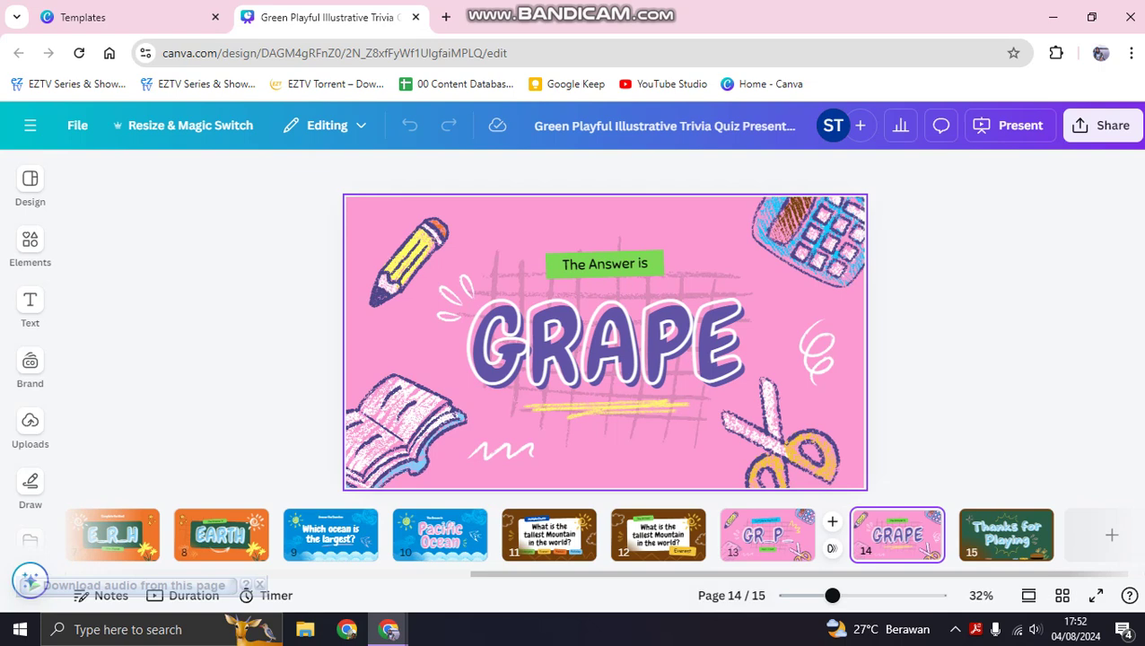
pyautogui.click(991, 537)
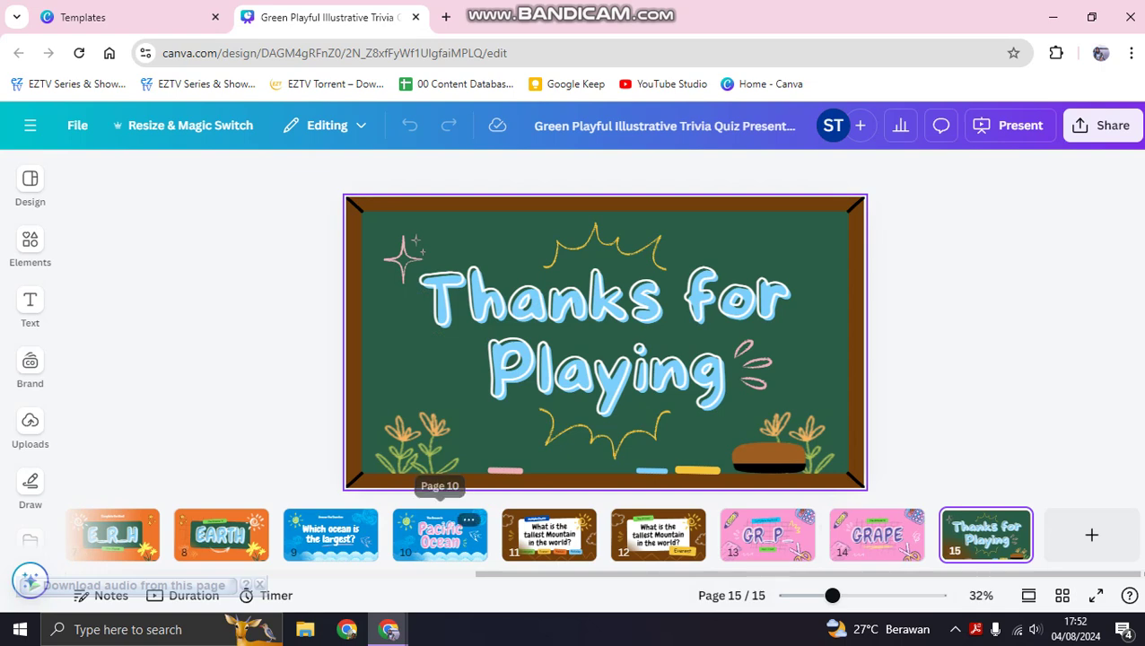
pyautogui.click(457, 520)
pyautogui.click(985, 534)
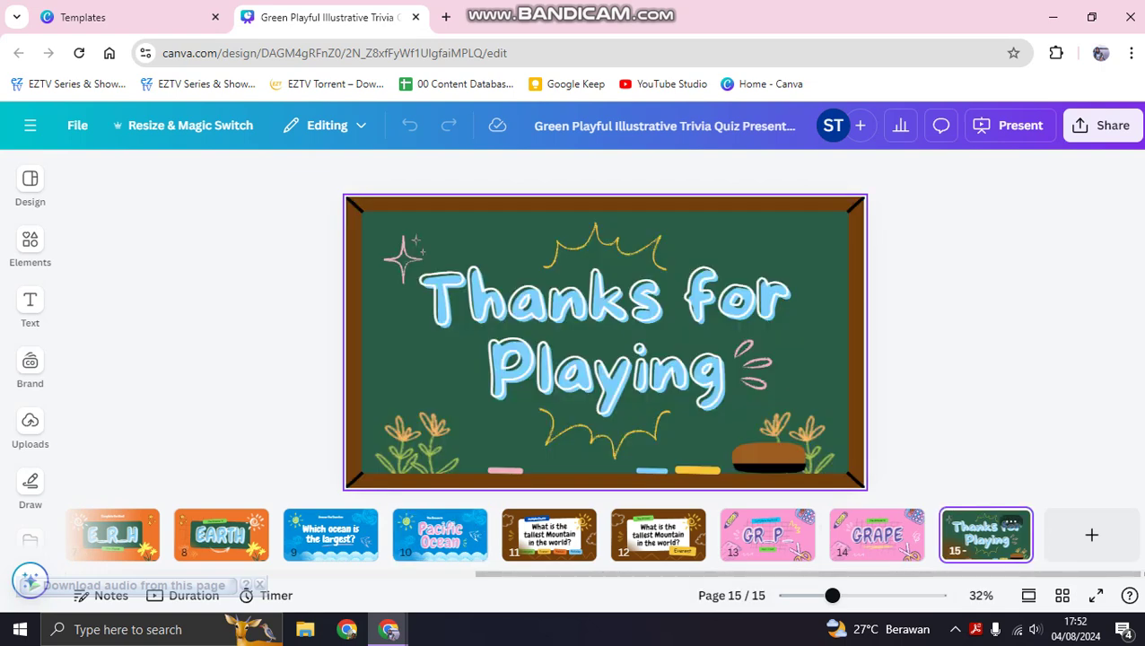
pyautogui.scroll(5, 985, 534)
pyautogui.scroll(2, 121, 534)
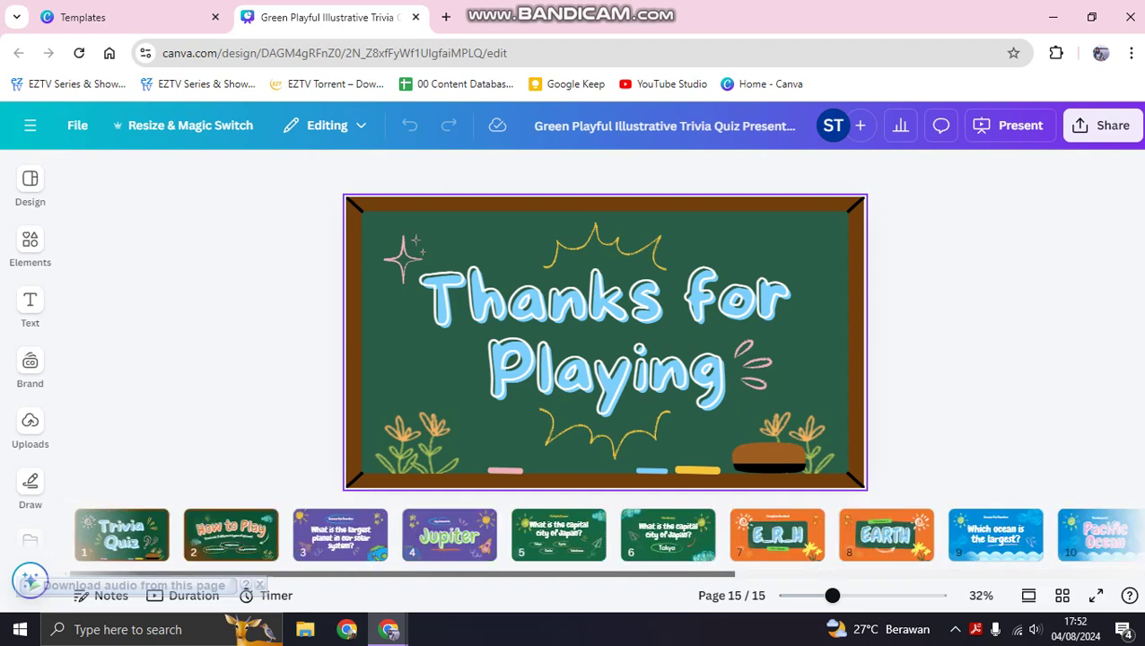
# Recolor the chalkboard surface on the Trivia Quiz title slide to the lightest muted green among the document colors
pyautogui.click(231, 535)
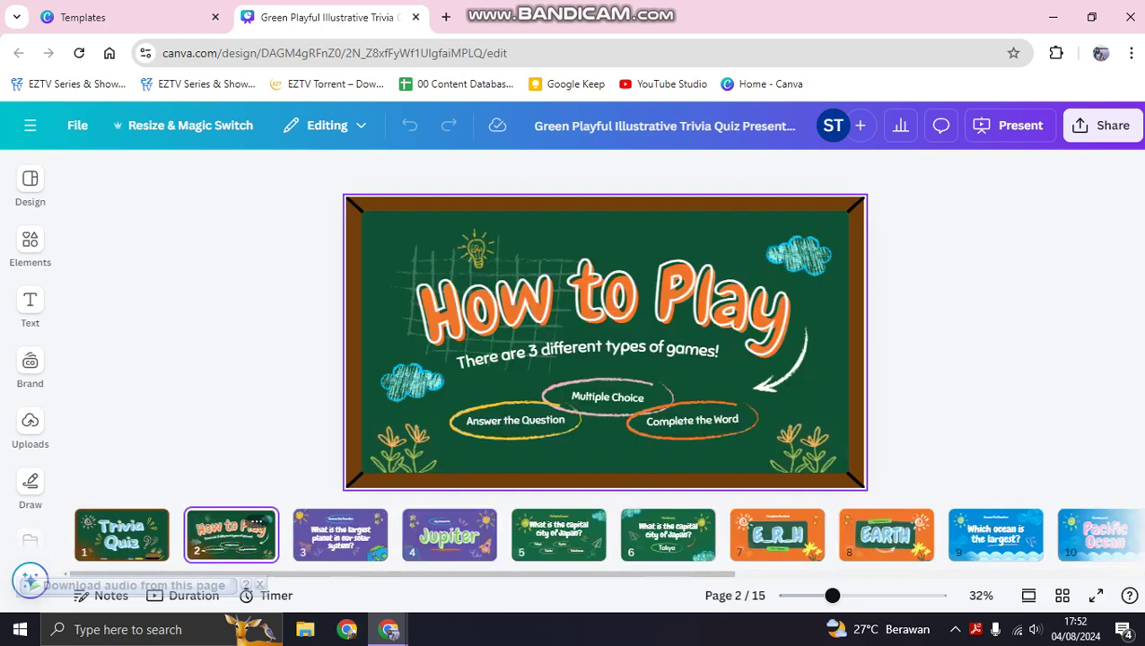
pyautogui.click(122, 535)
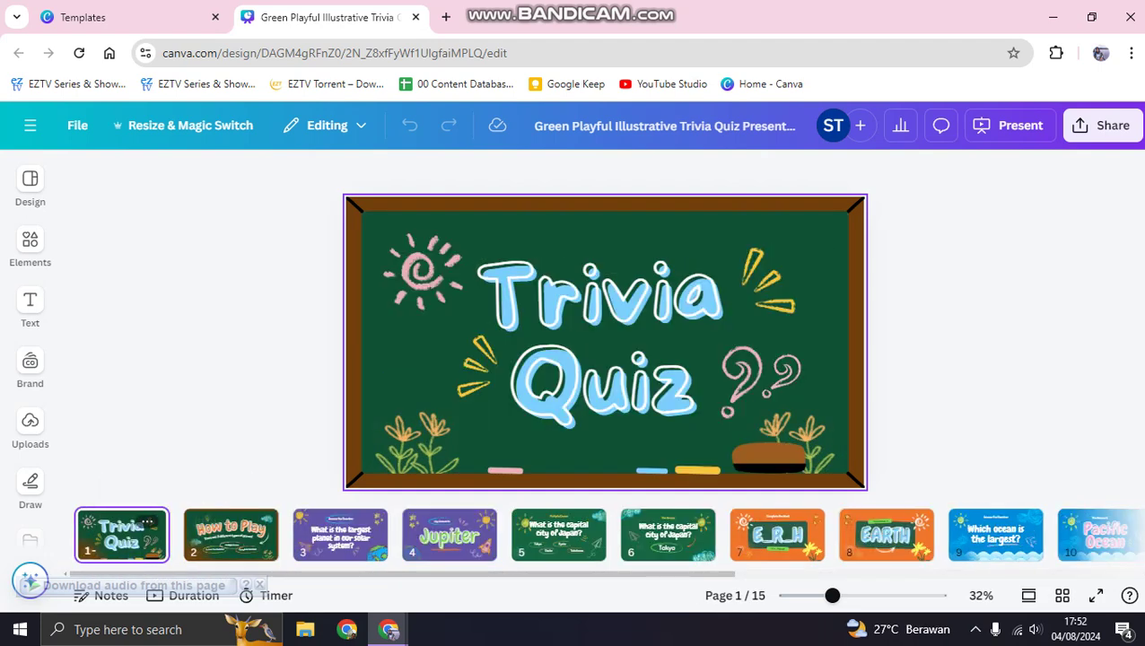
pyautogui.click(421, 359)
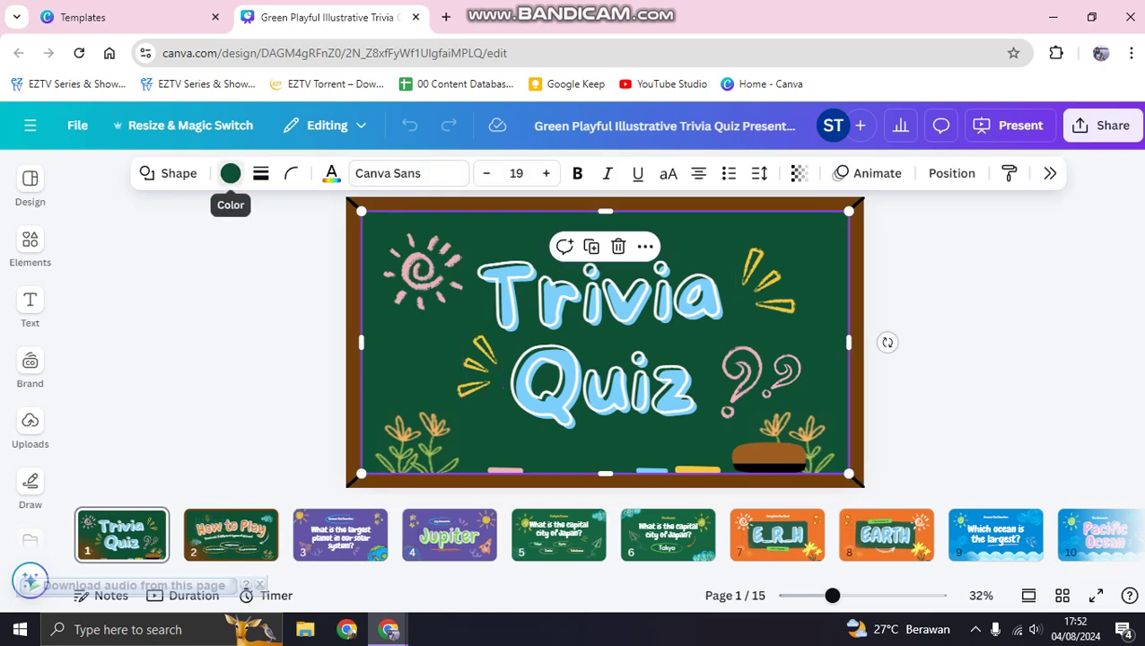
pyautogui.click(229, 173)
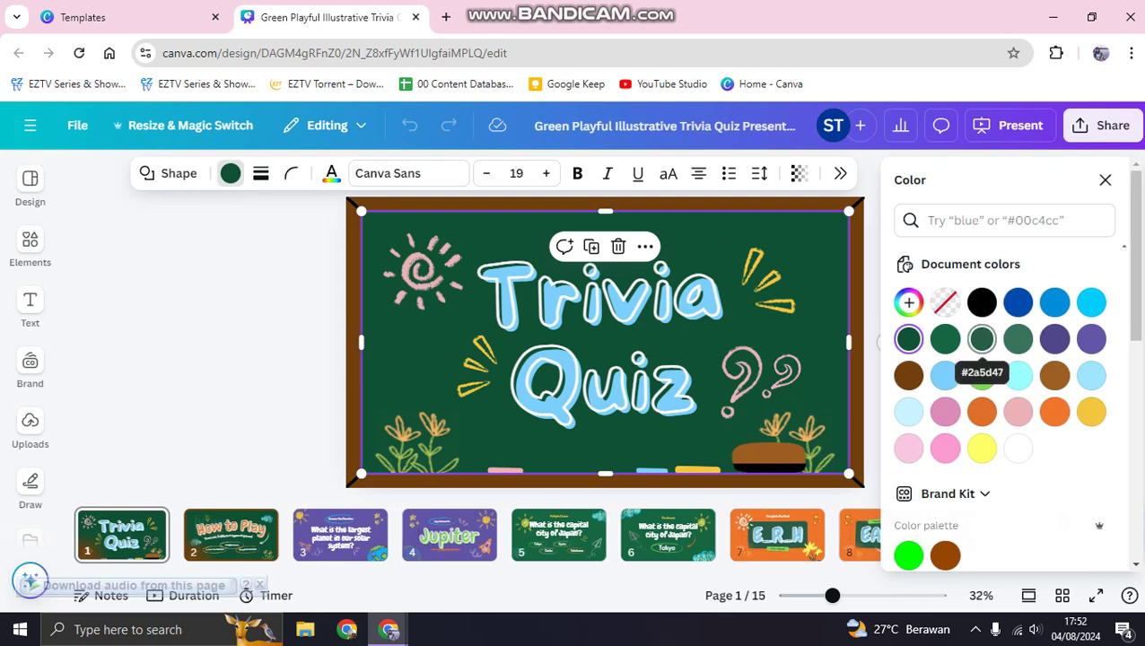
pyautogui.click(982, 338)
pyautogui.click(1017, 338)
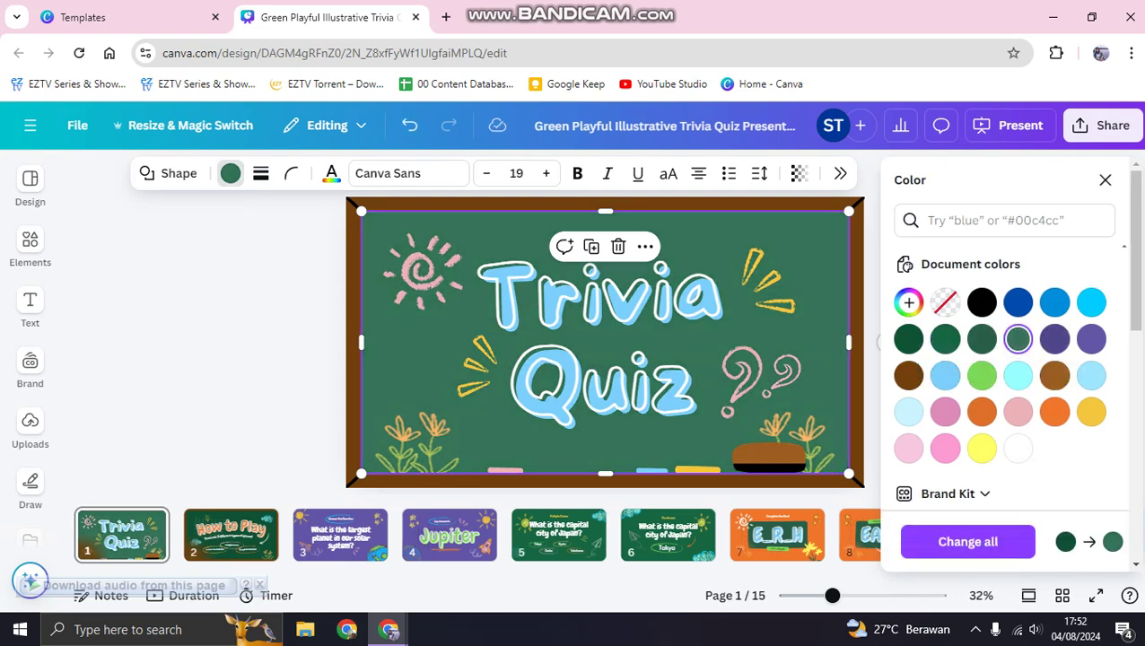
pyautogui.click(244, 341)
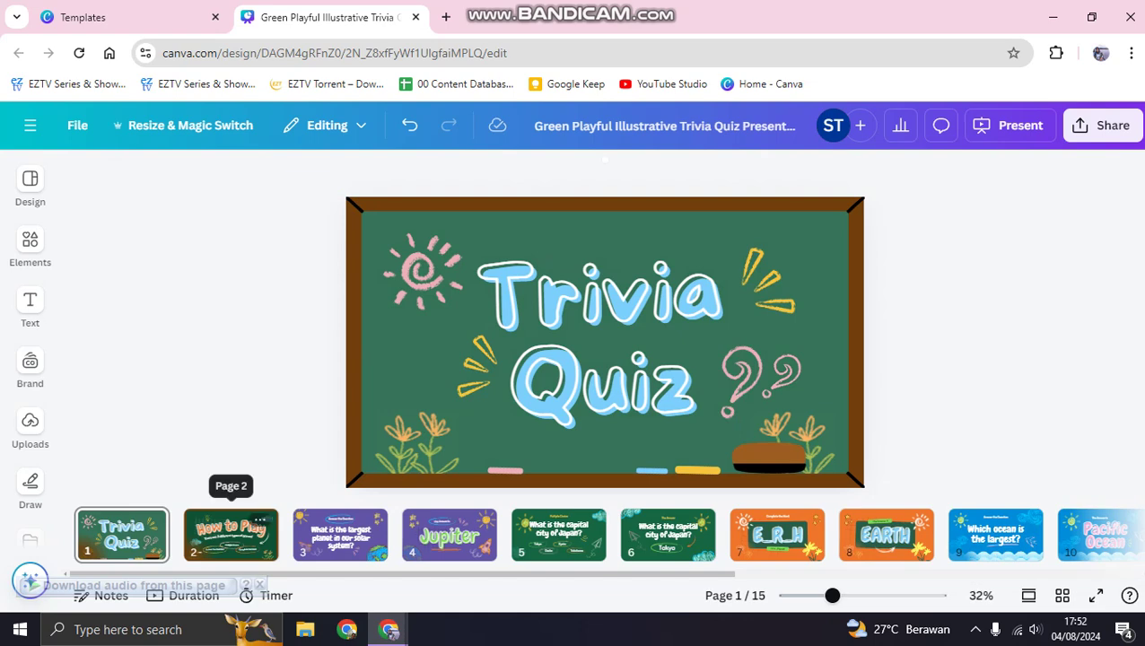
# Add a blank page between the GRAPE answer slide and the Thanks for Playing slide
pyautogui.moveTo(186, 536)
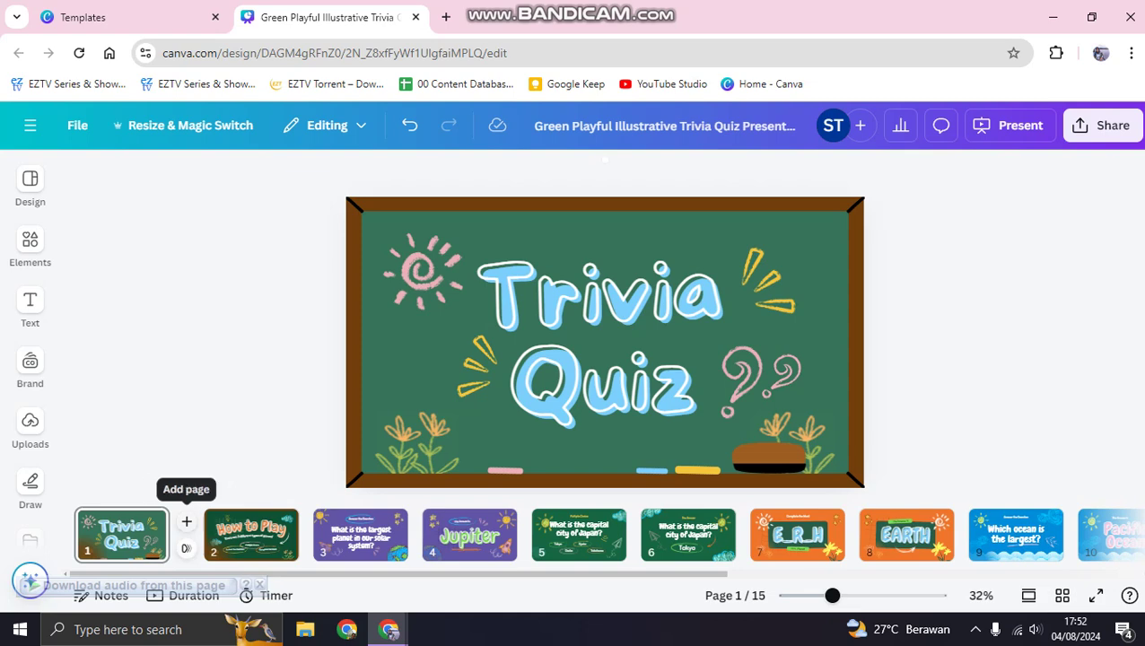
pyautogui.hscroll(5, 601, 535)
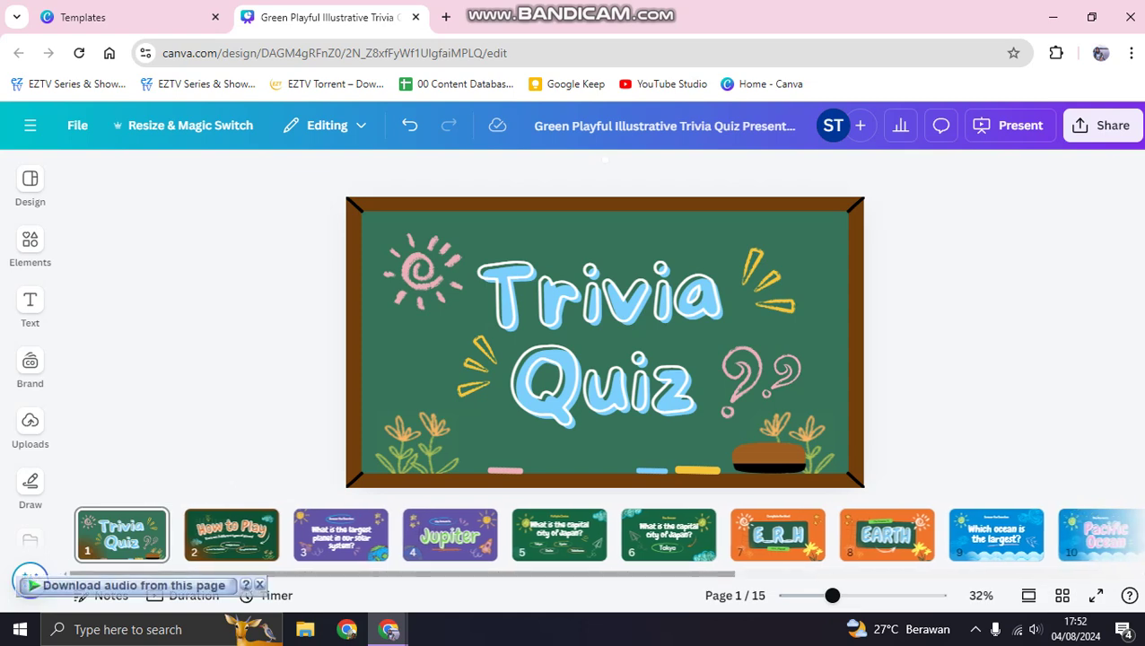
pyautogui.moveTo(884, 574); pyautogui.dragTo(916, 574)
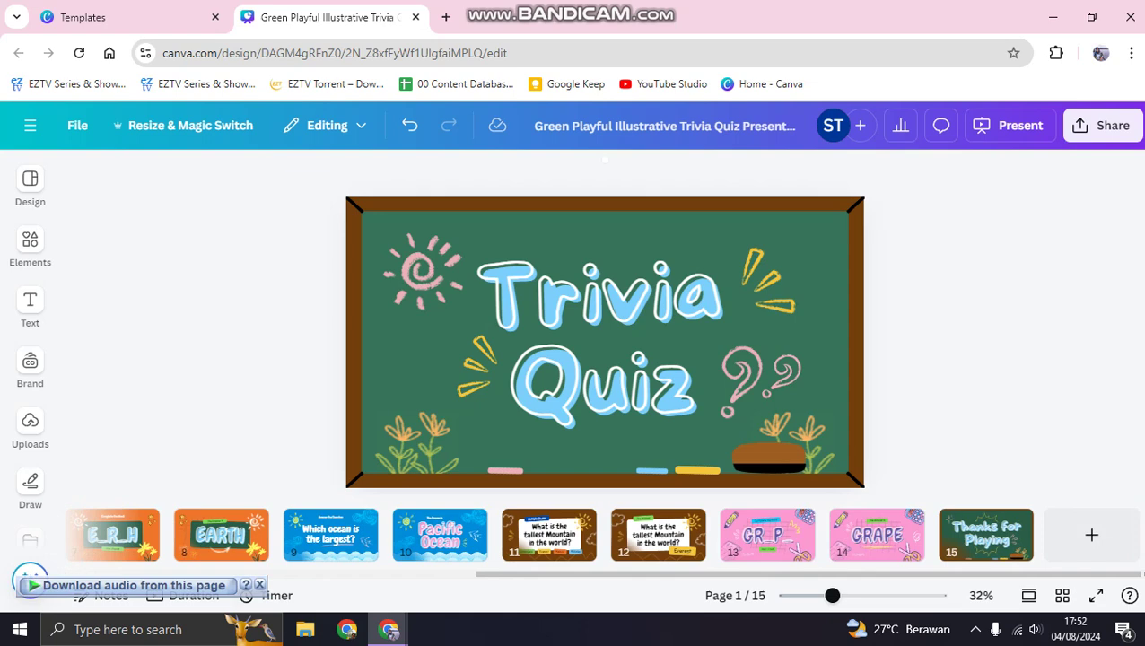
pyautogui.moveTo(938, 535)
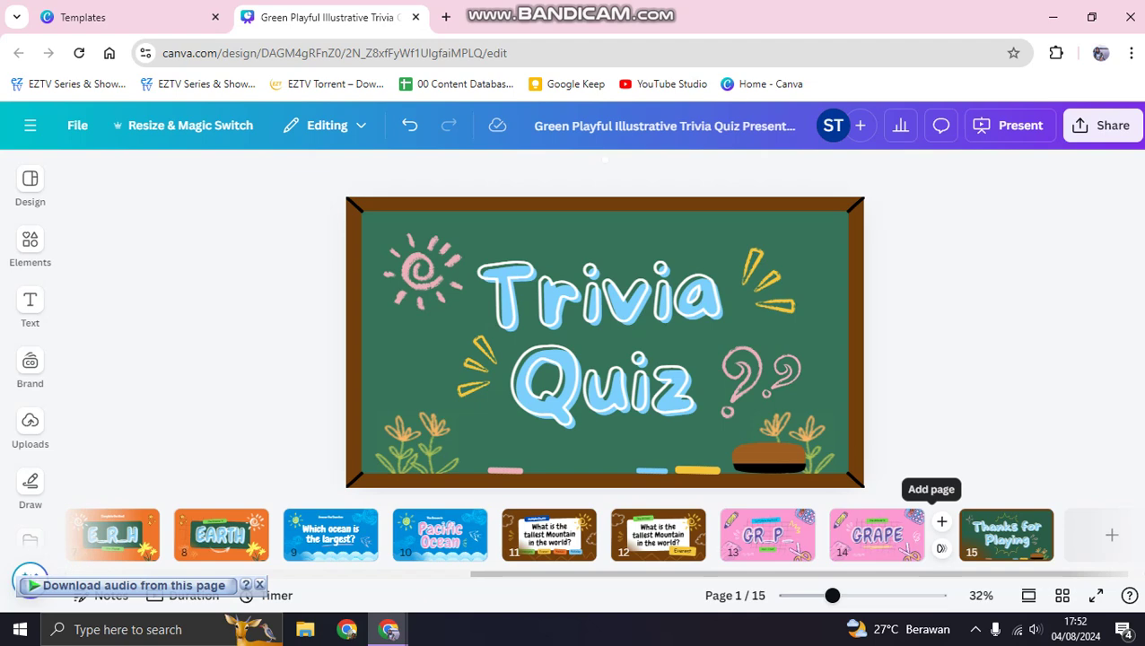
pyautogui.click(941, 521)
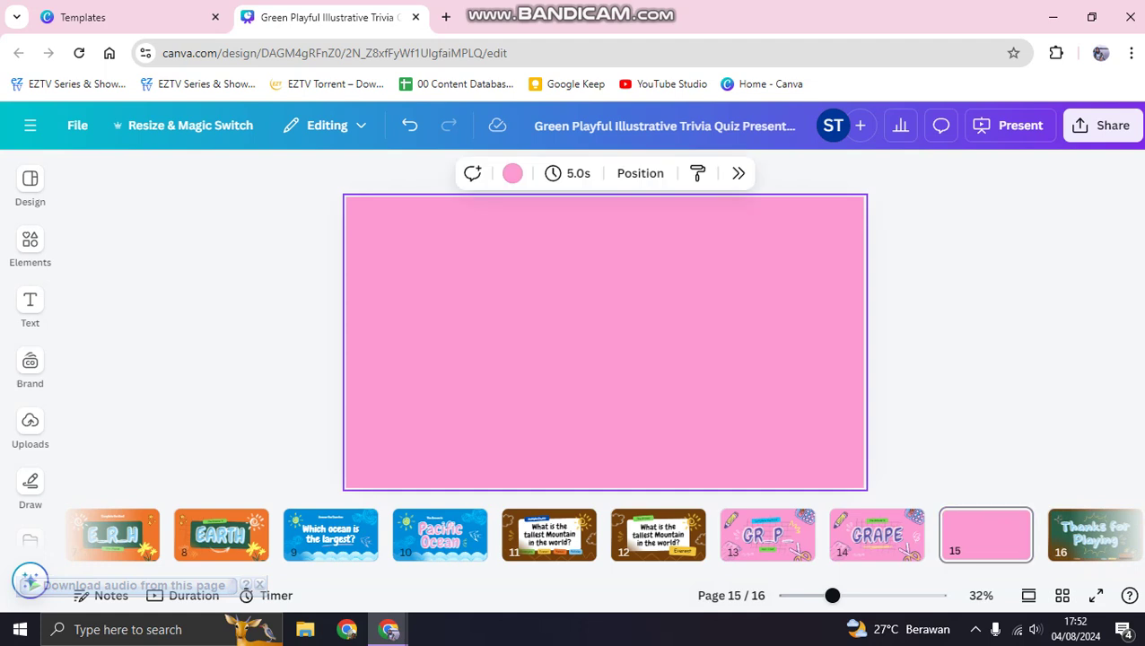
# Change the blank page 15's background from the available solid colors to light lime green
pyautogui.click(512, 174)
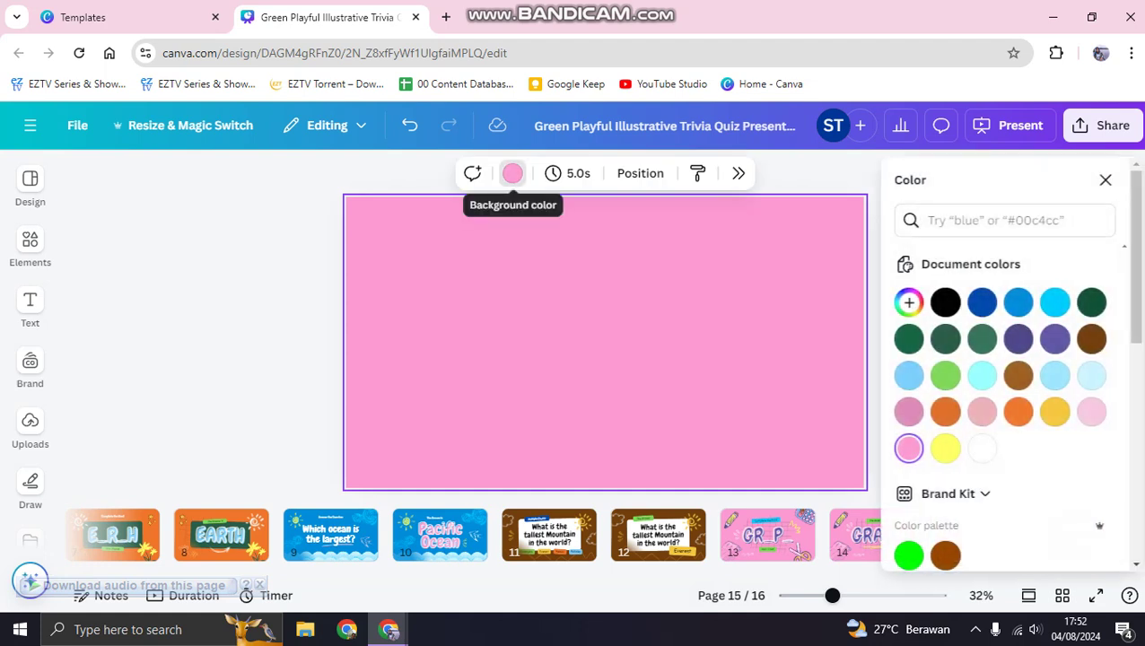
pyautogui.scroll(-10, 944, 457)
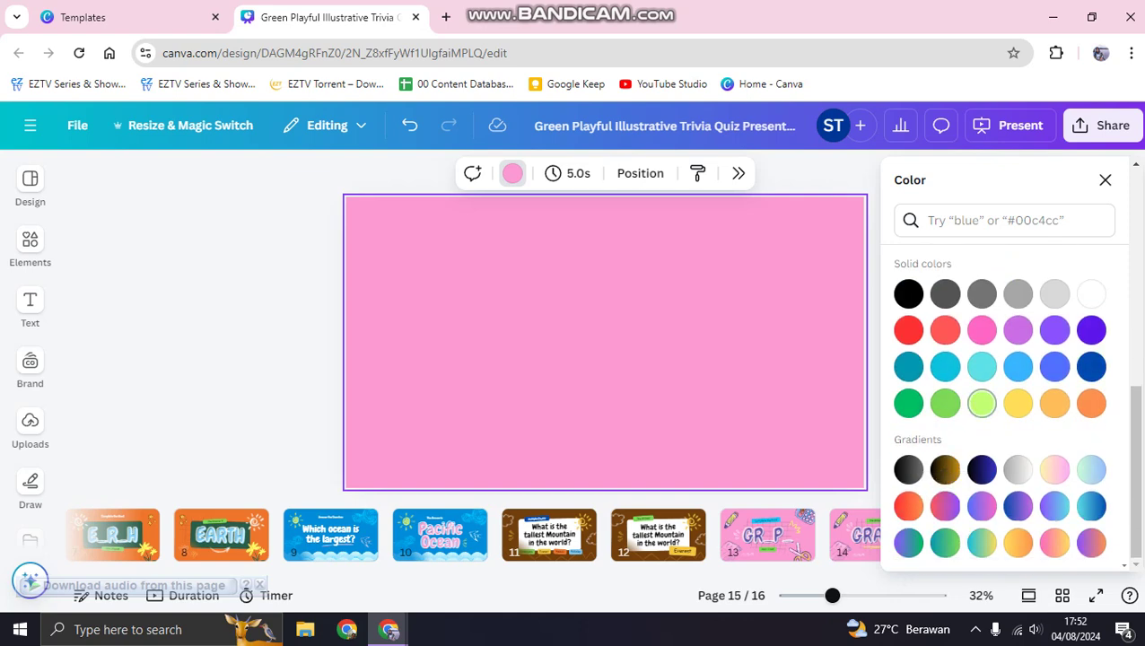
pyautogui.click(981, 403)
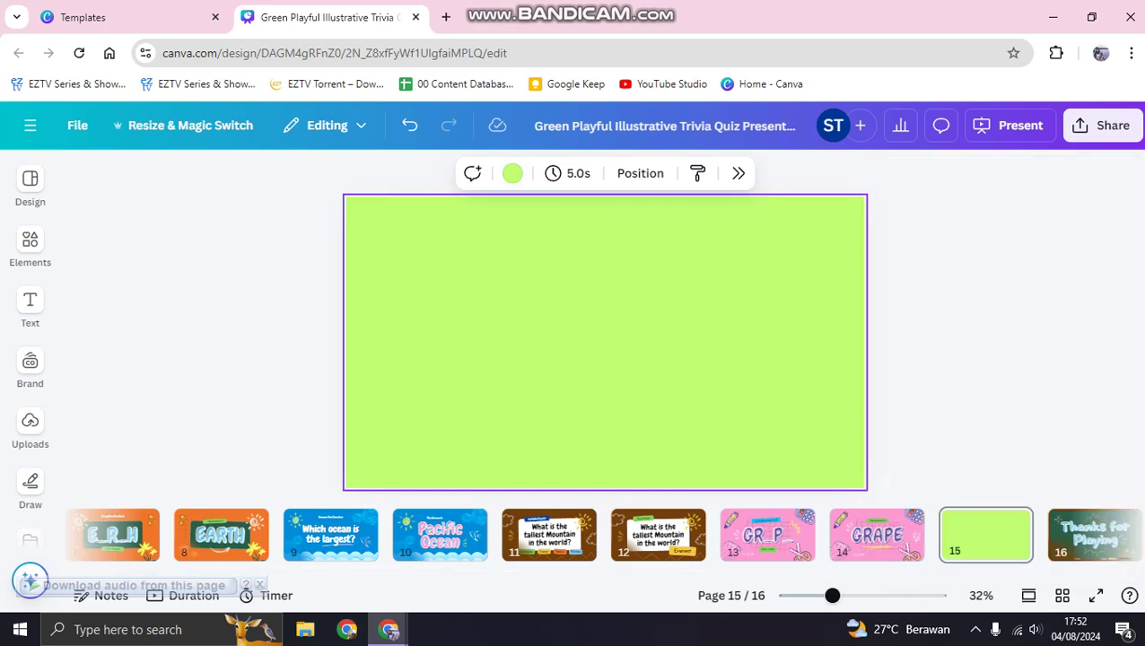
# Add a title text to page 15 reading "What it the biggest planet?"
pyautogui.click(29, 305)
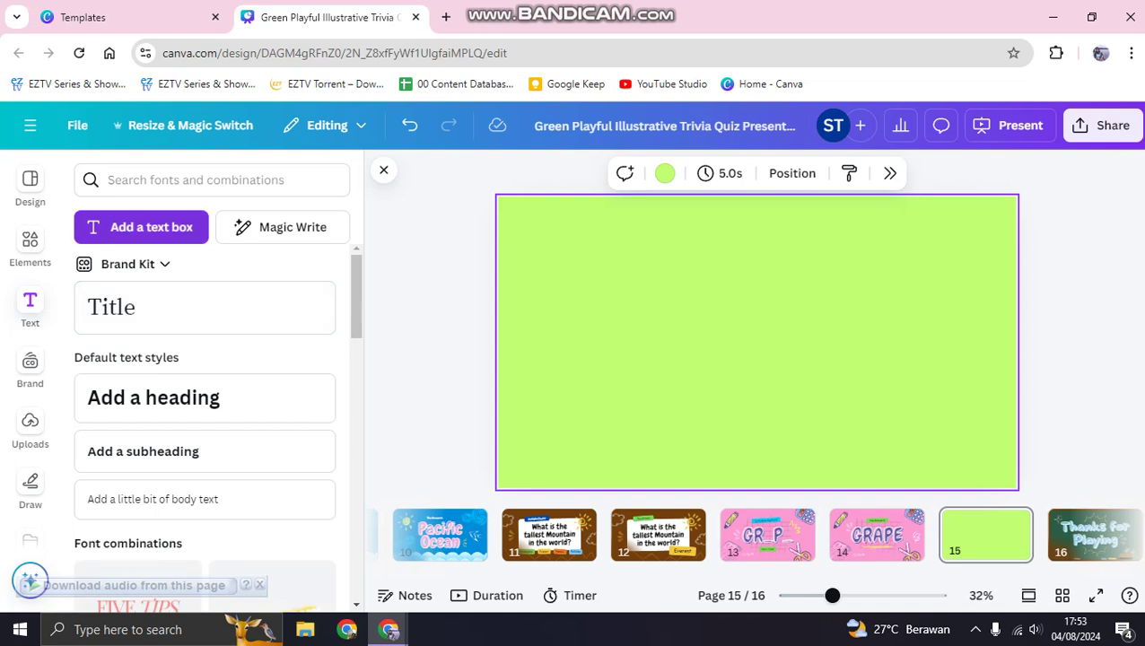
pyautogui.click(205, 307)
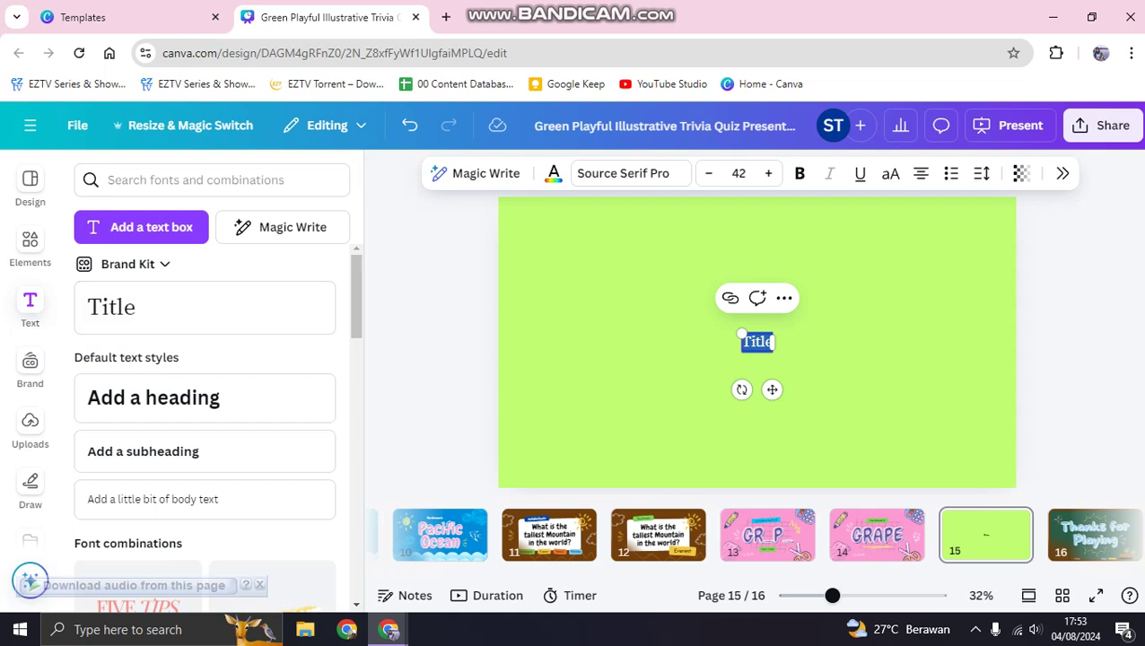
pyautogui.write('What it th')
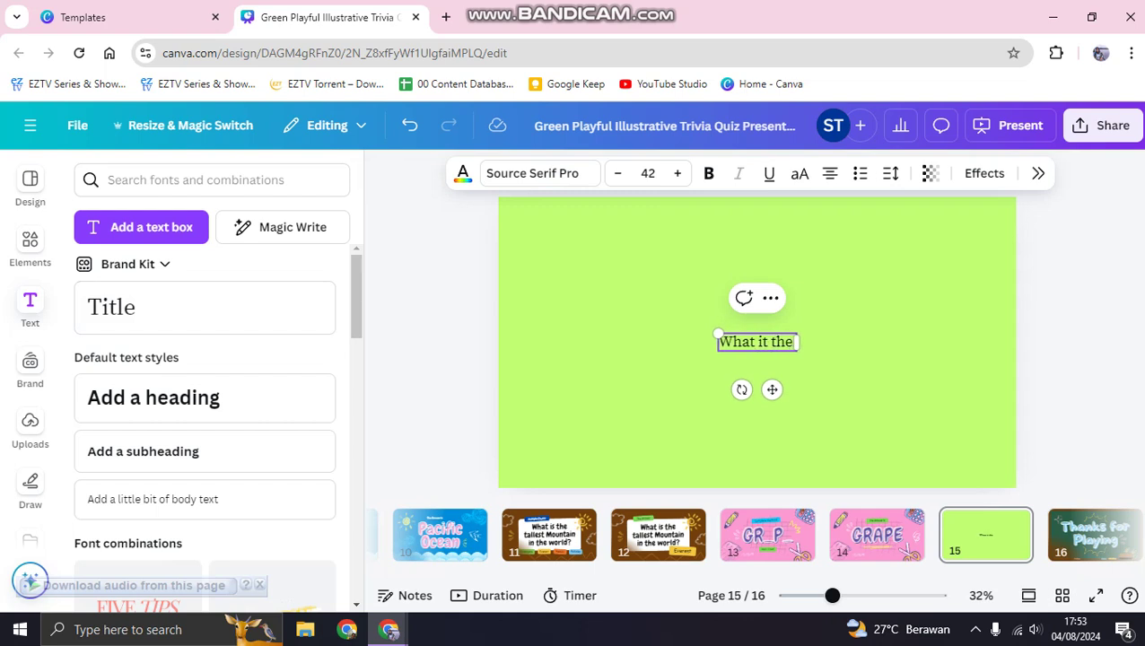
pyautogui.write('e biggest ')
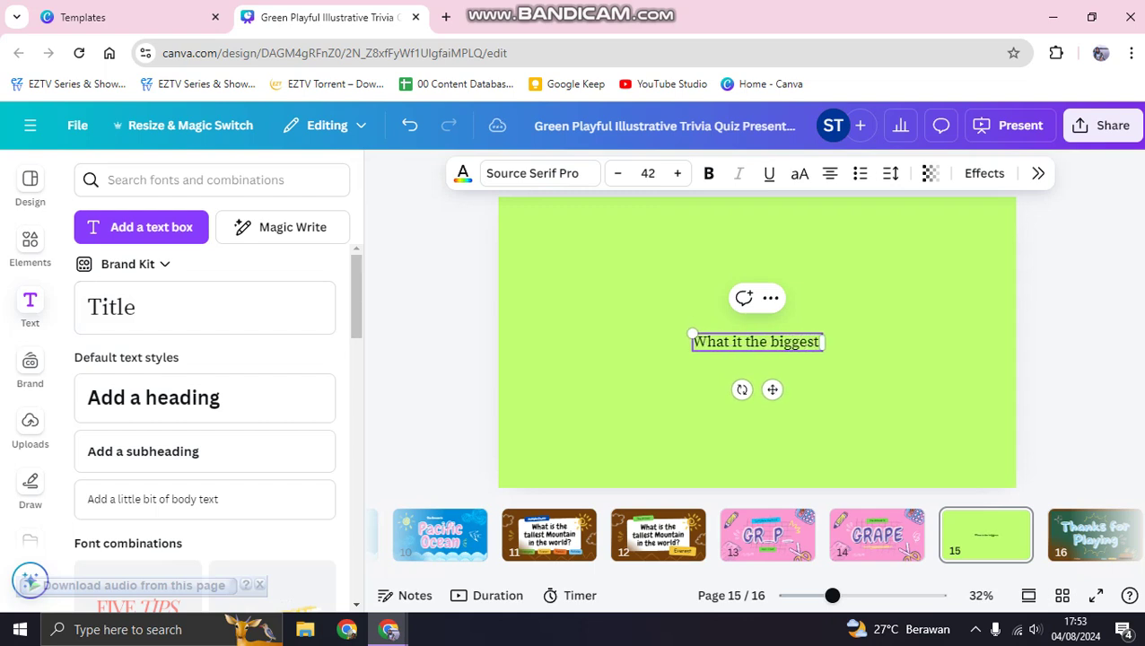
pyautogui.write('planet?')
pyautogui.click(432, 359)
pyautogui.click(757, 342)
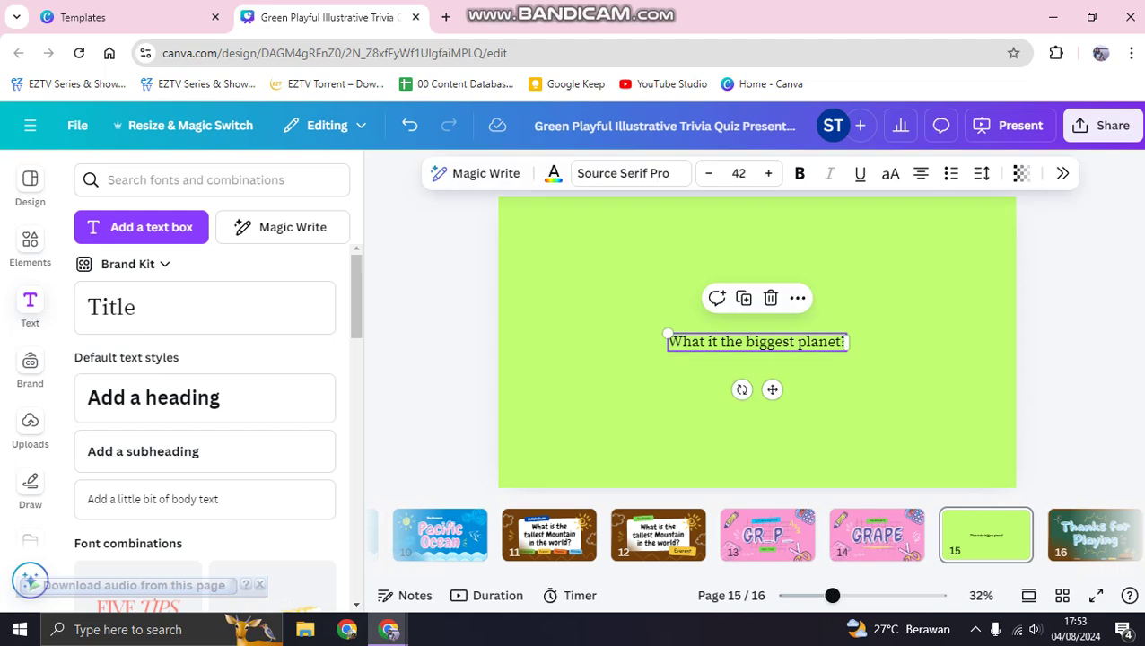
# Restyle the planet question in More Sugar at size 72 and centre it horizontally in the upper part of the slide
pyautogui.scroll(-4, 204, 404)
pyautogui.scroll(-2, 204, 421)
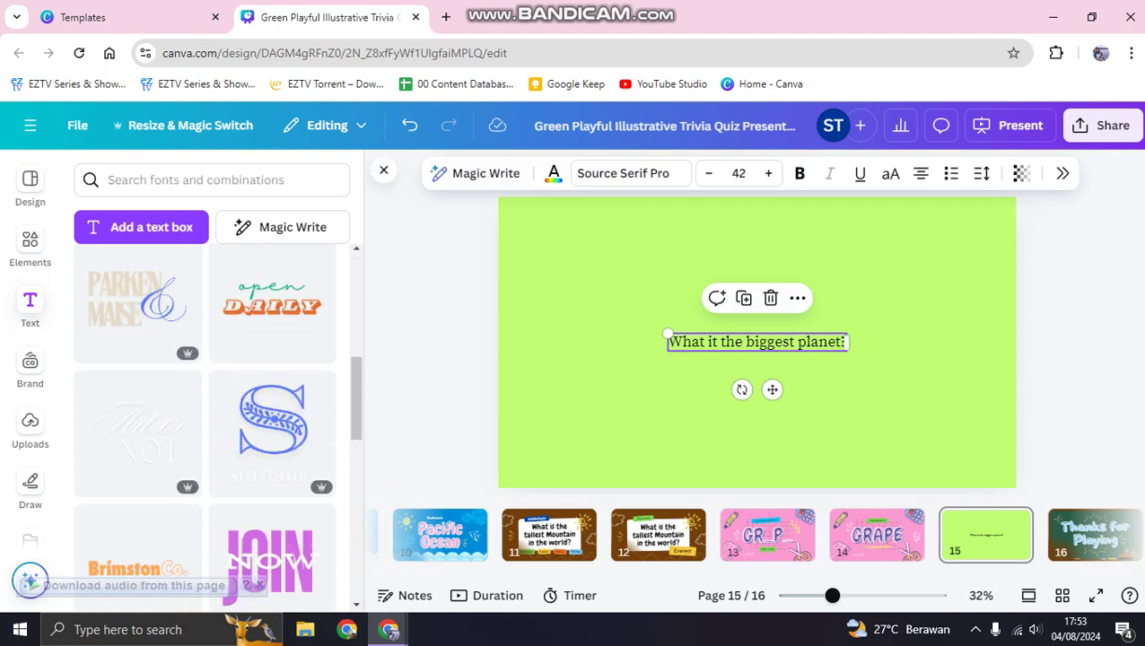
pyautogui.scroll(4, 205, 422)
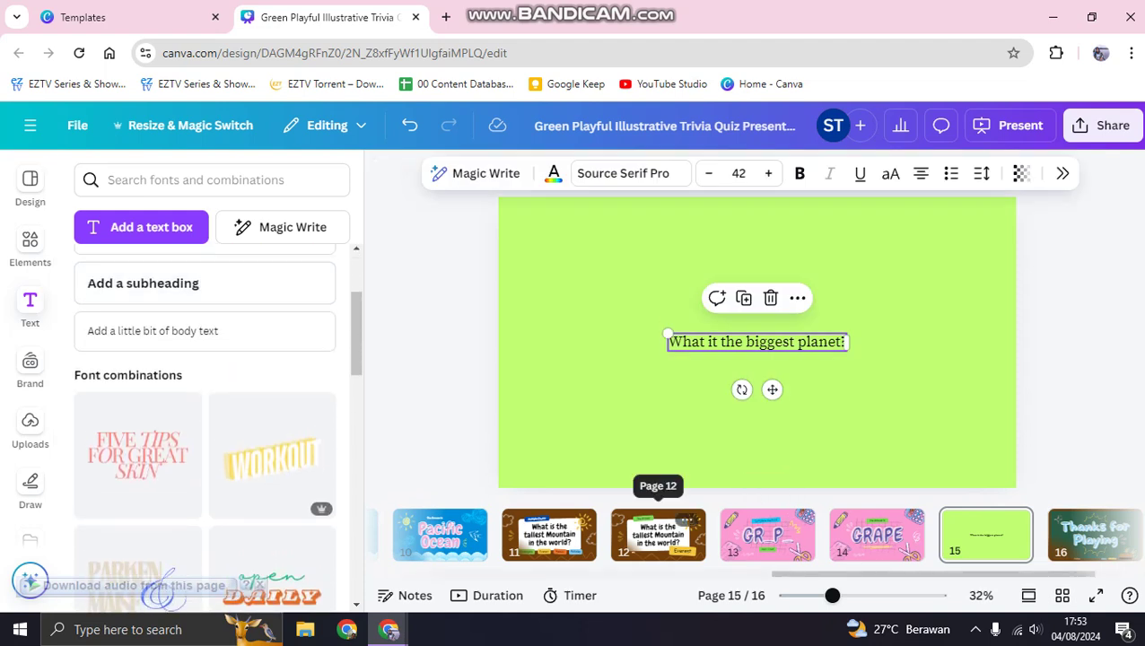
pyautogui.click(631, 173)
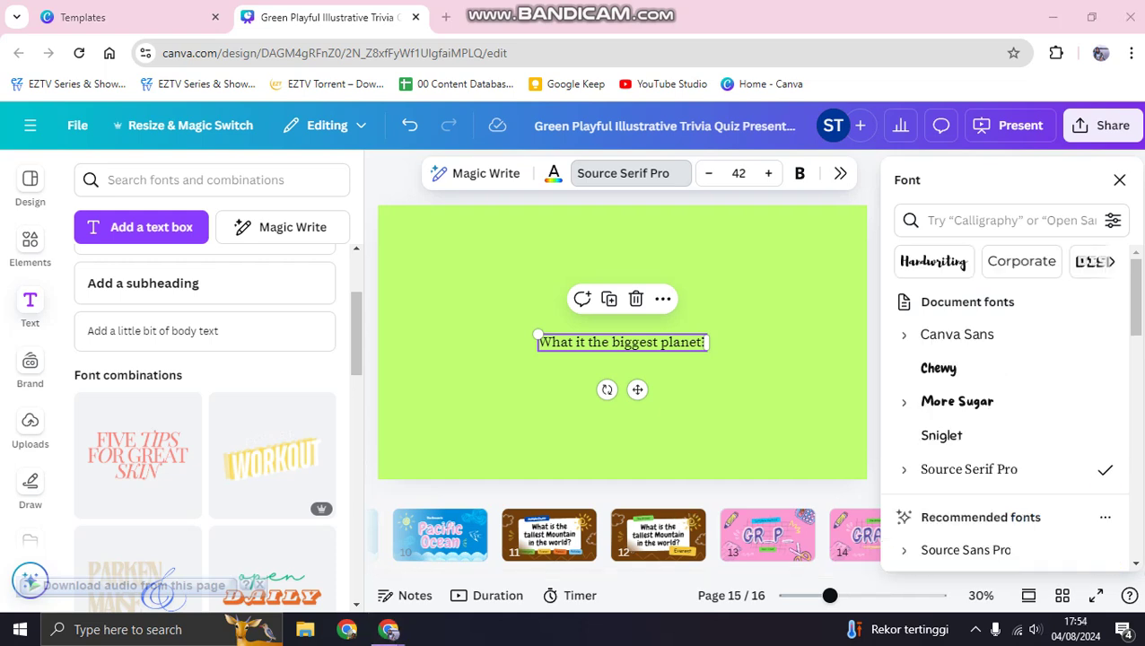
pyautogui.click(956, 401)
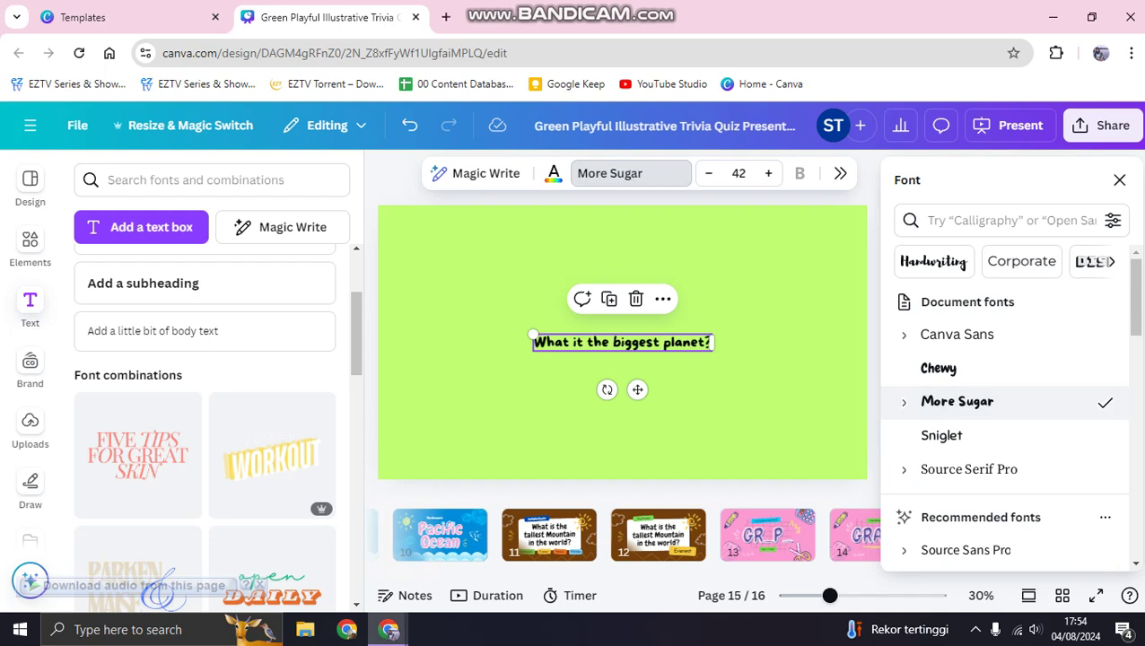
pyautogui.moveTo(712, 350); pyautogui.dragTo(839, 362)
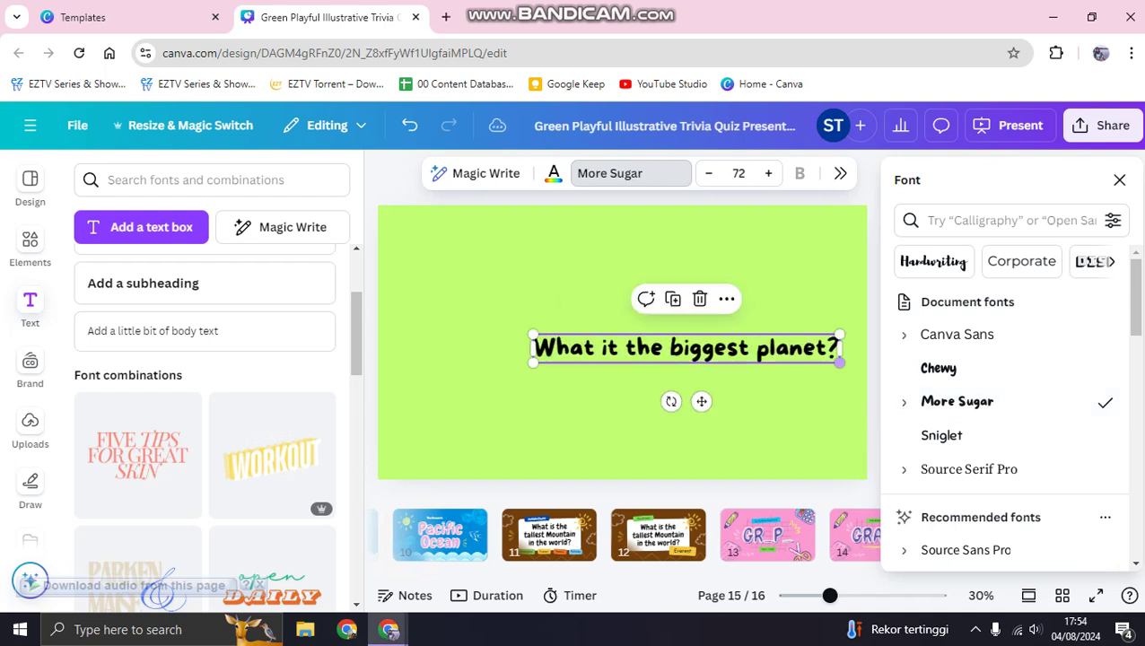
pyautogui.moveTo(686, 348); pyautogui.dragTo(621, 272)
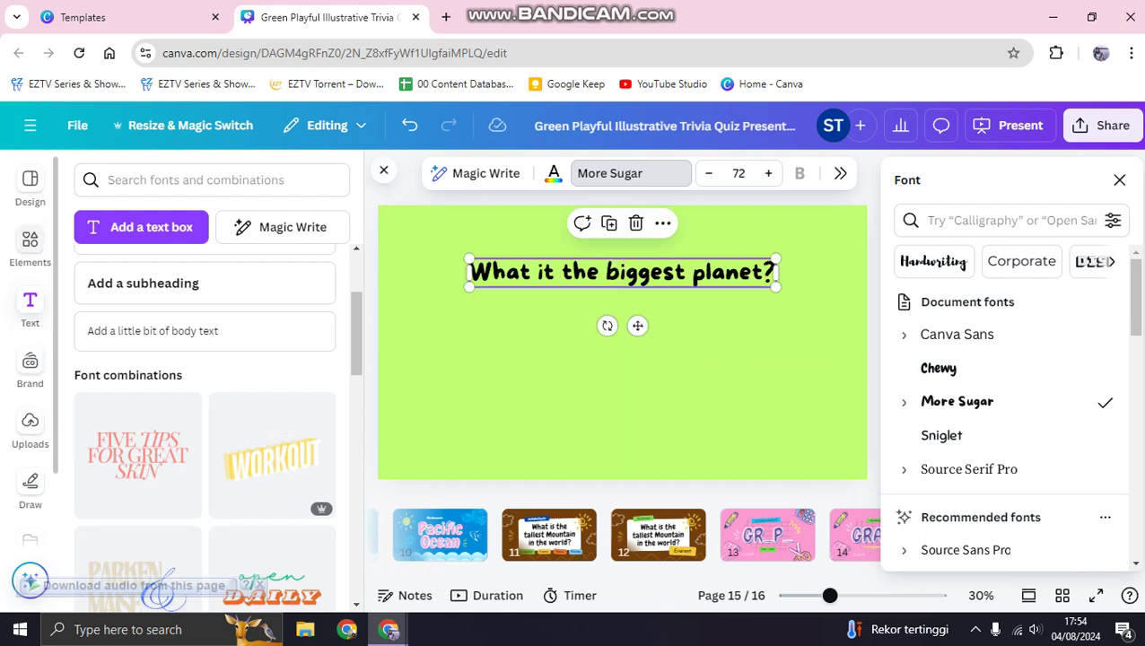
# Search the elements library for "galaxy", limit the results to graphics, and close the font list
pyautogui.click(29, 248)
pyautogui.click(208, 180)
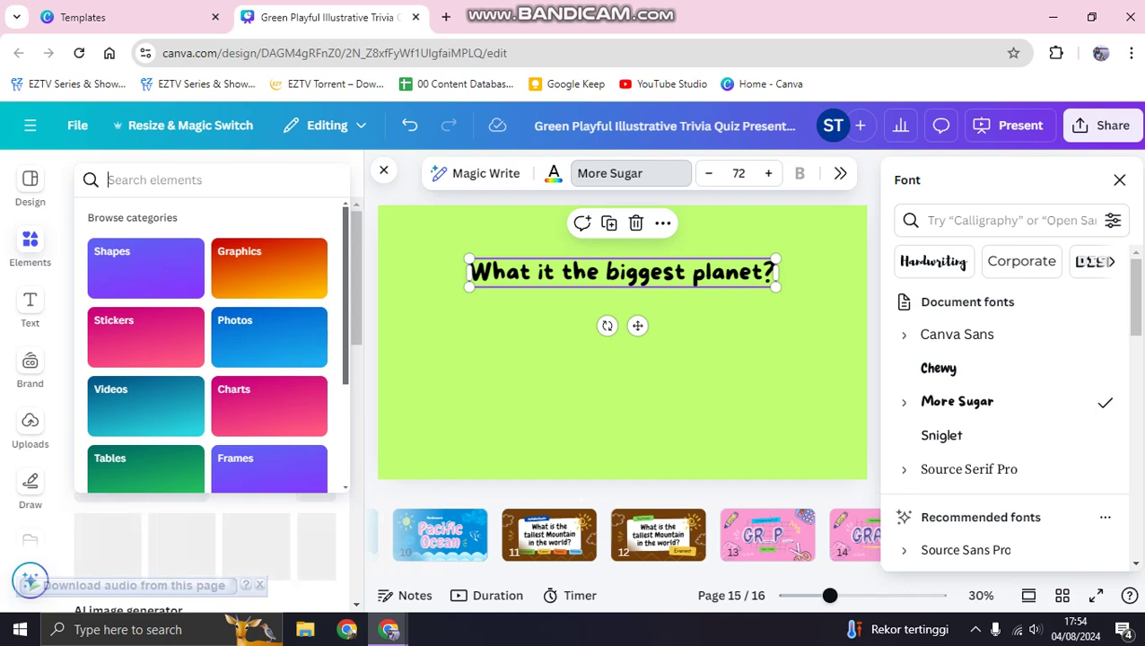
pyautogui.write('planet')
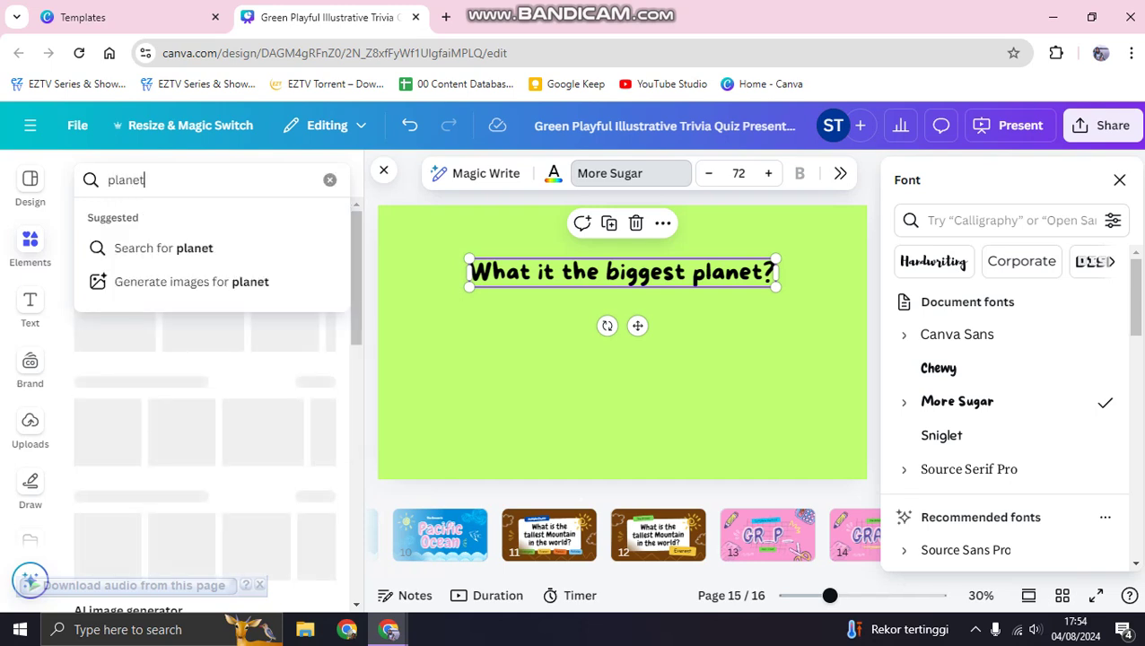
pyautogui.press('Return')
pyautogui.moveTo(162, 180); pyautogui.dragTo(43, 182)
pyautogui.write('galax')
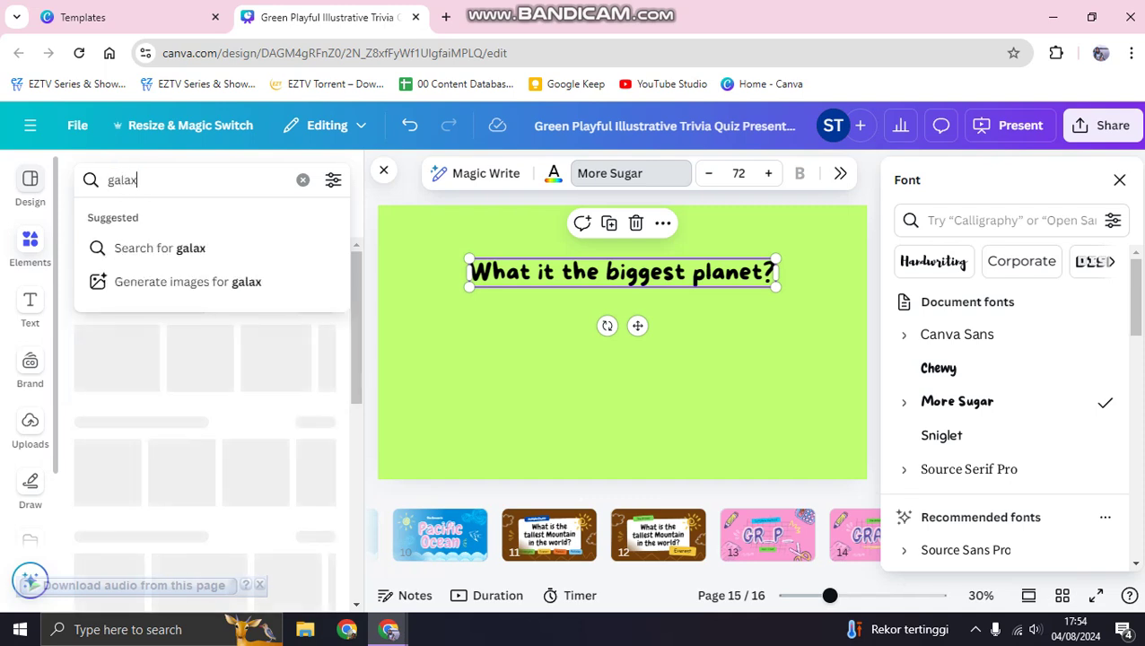
pyautogui.write('y')
pyautogui.press('Return')
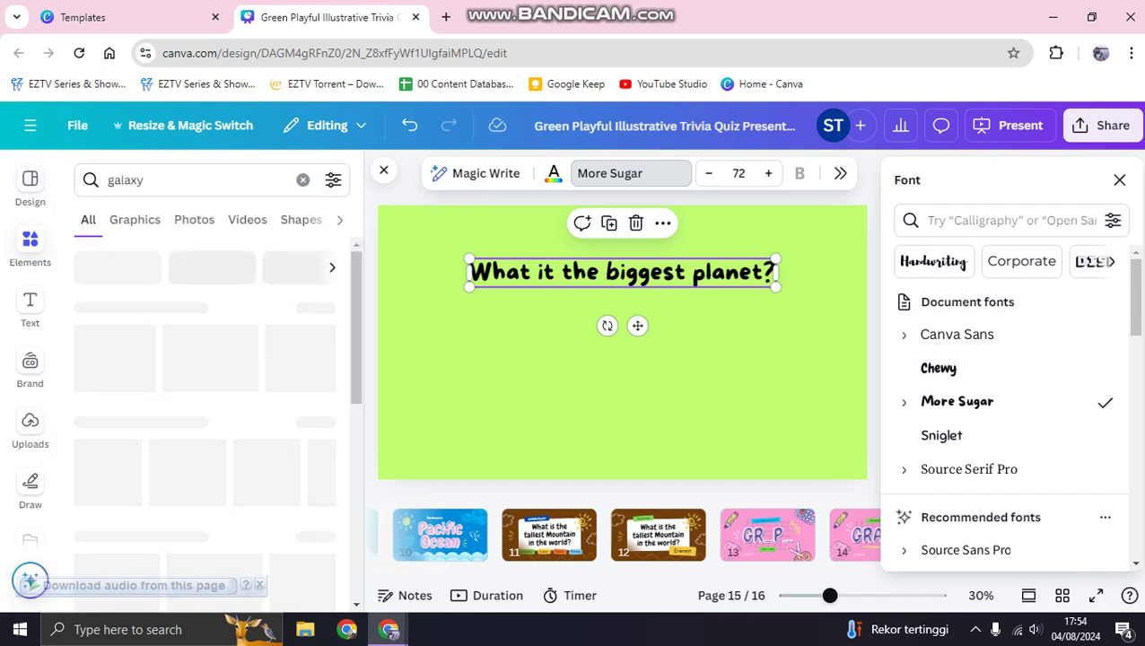
pyautogui.click(135, 220)
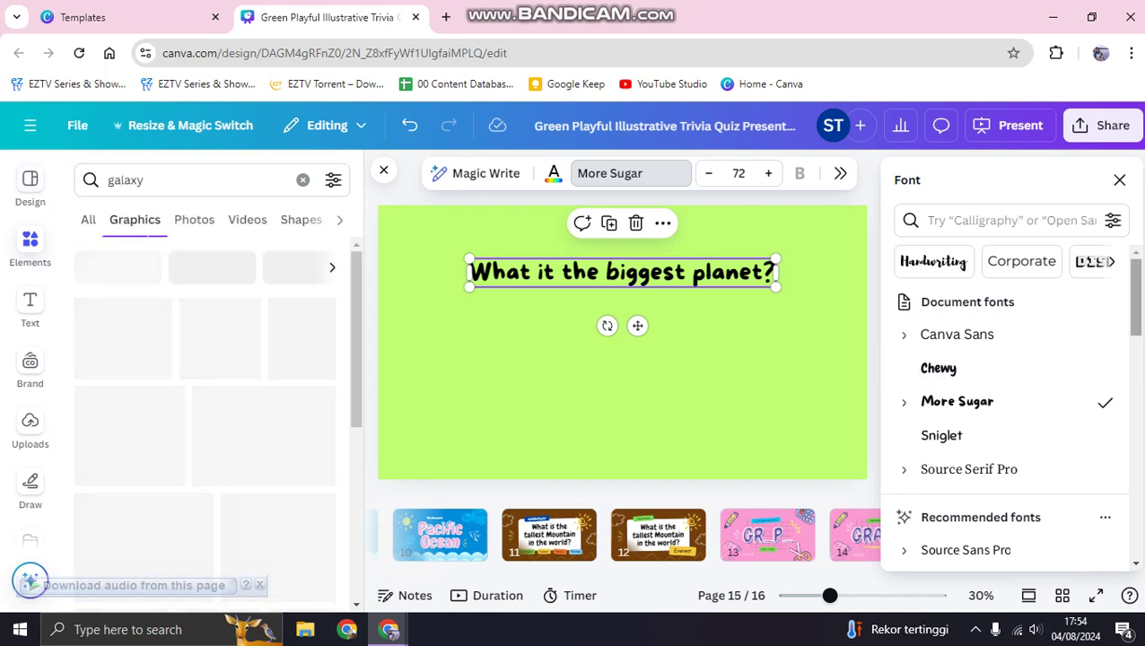
pyautogui.click(1119, 179)
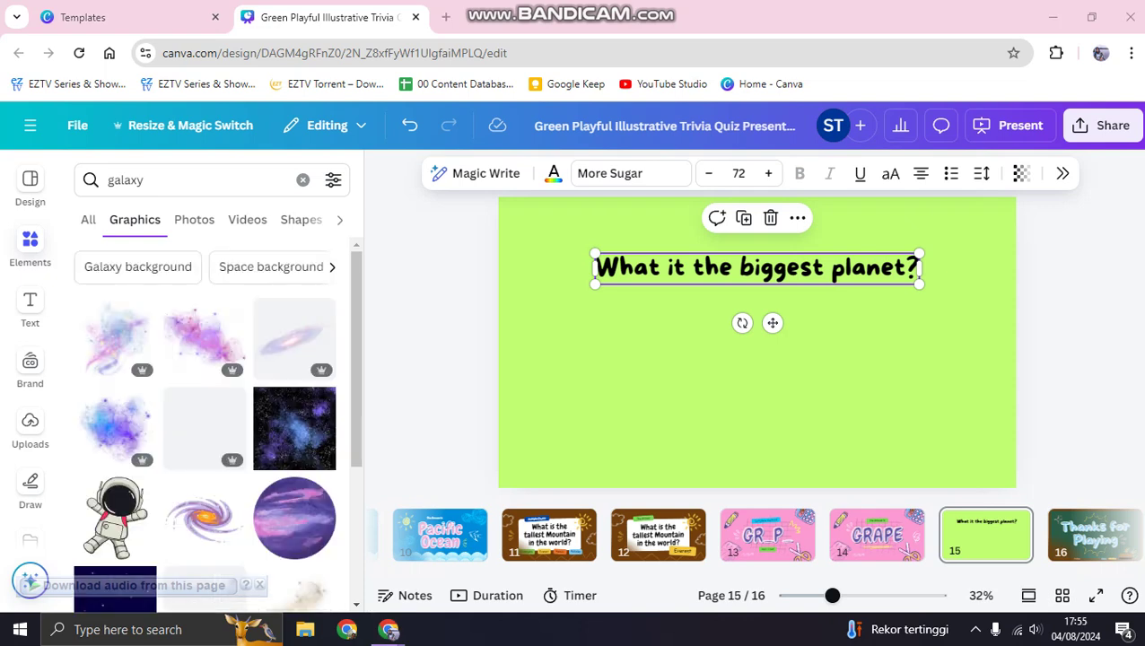
# Insert the orange stars graphic, shrink it, and place it in the slide's upper-left corner, partly beyond the edge
pyautogui.scroll(-5, 205, 413)
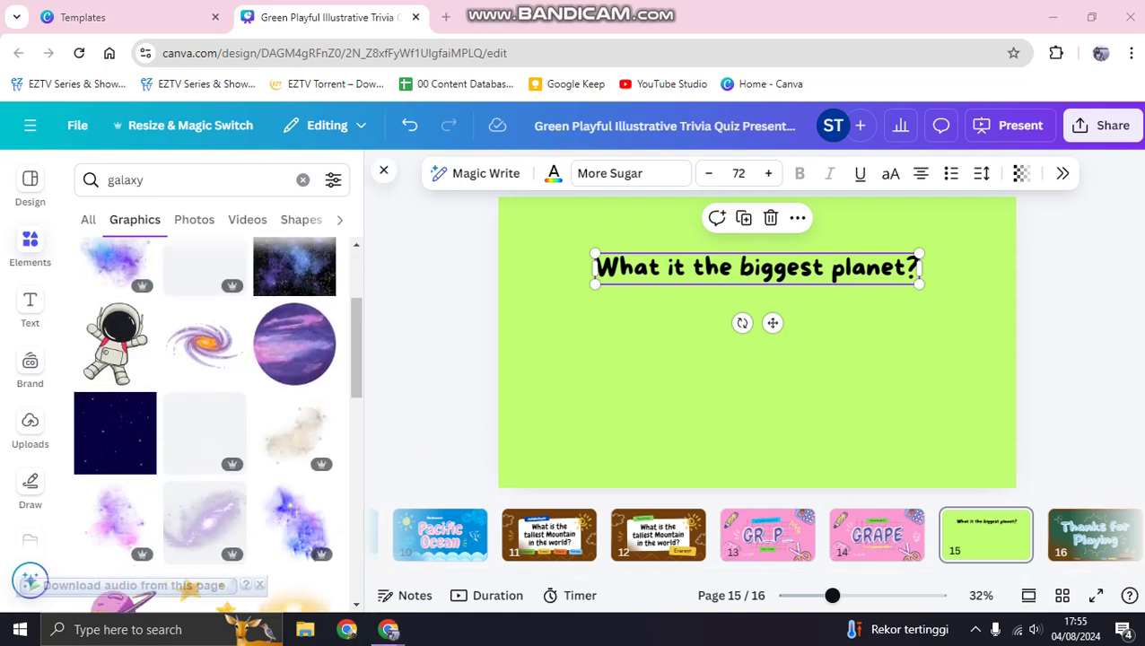
pyautogui.scroll(-1, 204, 413)
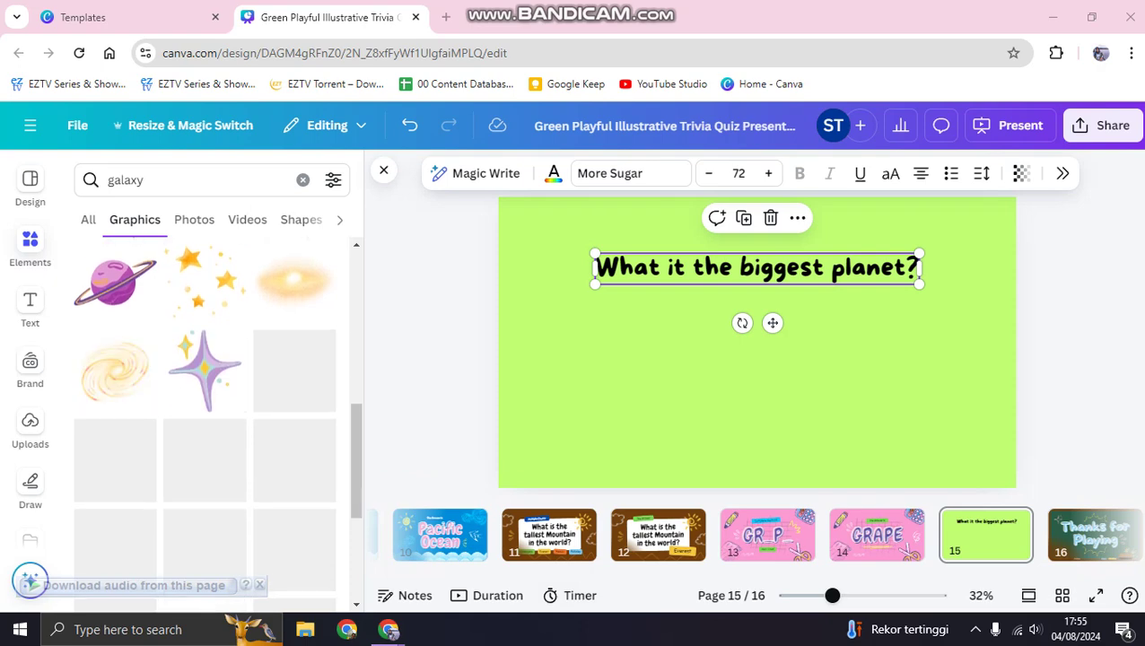
pyautogui.click(206, 280)
pyautogui.moveTo(758, 361); pyautogui.dragTo(566, 393)
pyautogui.moveTo(699, 294); pyautogui.dragTo(560, 415)
pyautogui.moveTo(530, 467); pyautogui.dragTo(560, 262)
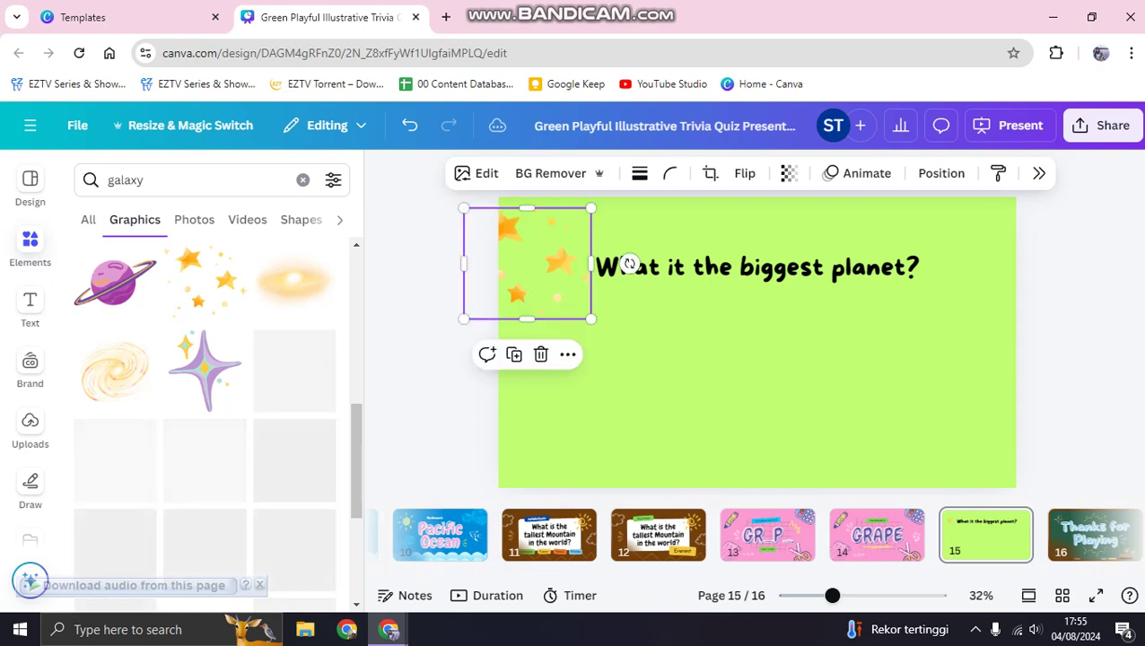
pyautogui.press('Escape')
# Insert the pale spiral galaxy graphic and place it in the slide's lower-right corner, partly beyond the edges
pyautogui.scroll(-2, 205, 404)
pyautogui.scroll(2, 205, 404)
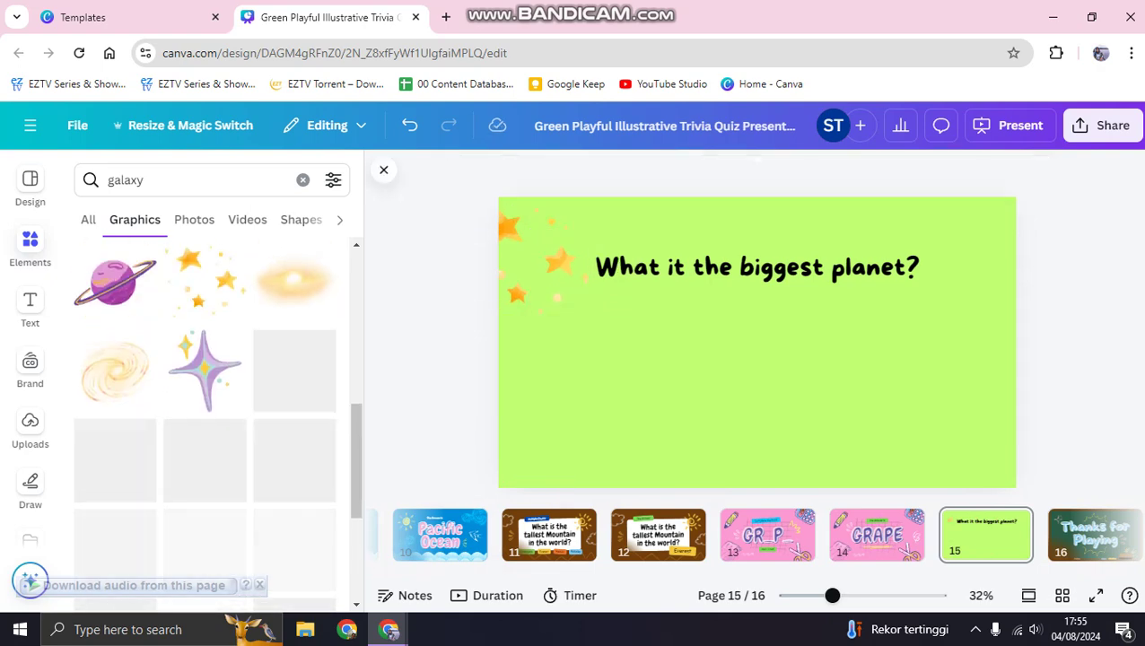
pyautogui.click(115, 369)
pyautogui.moveTo(758, 348); pyautogui.dragTo(965, 448)
pyautogui.press('Escape')
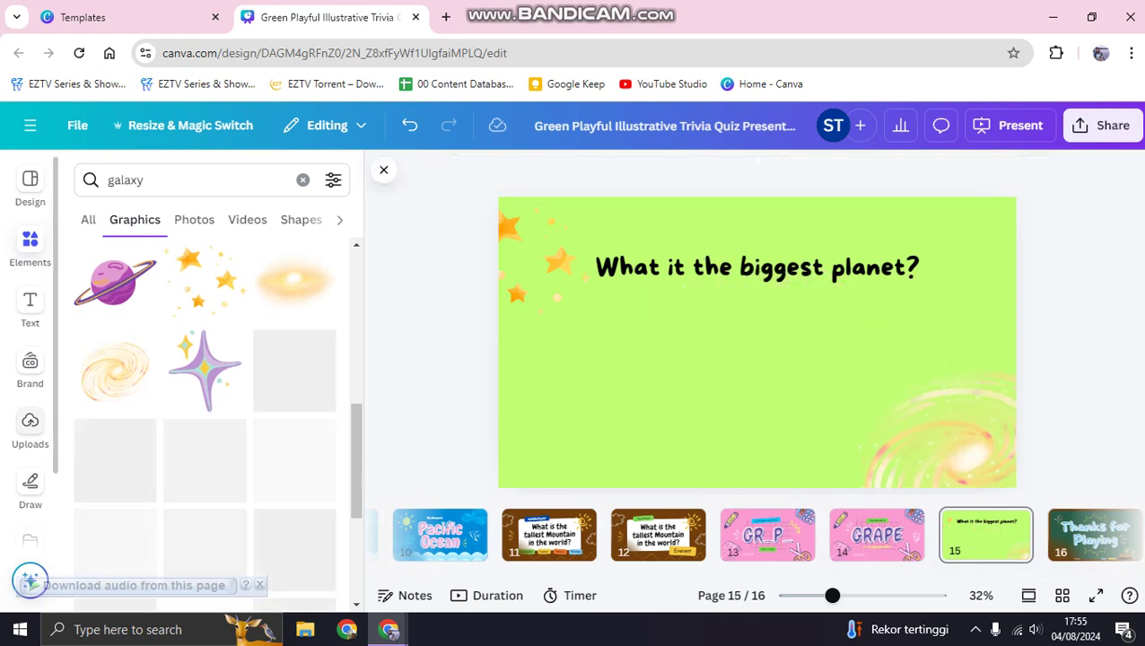
# Clear the galaxy search, browse the element categories, and open the full shapes collection
pyautogui.click(302, 179)
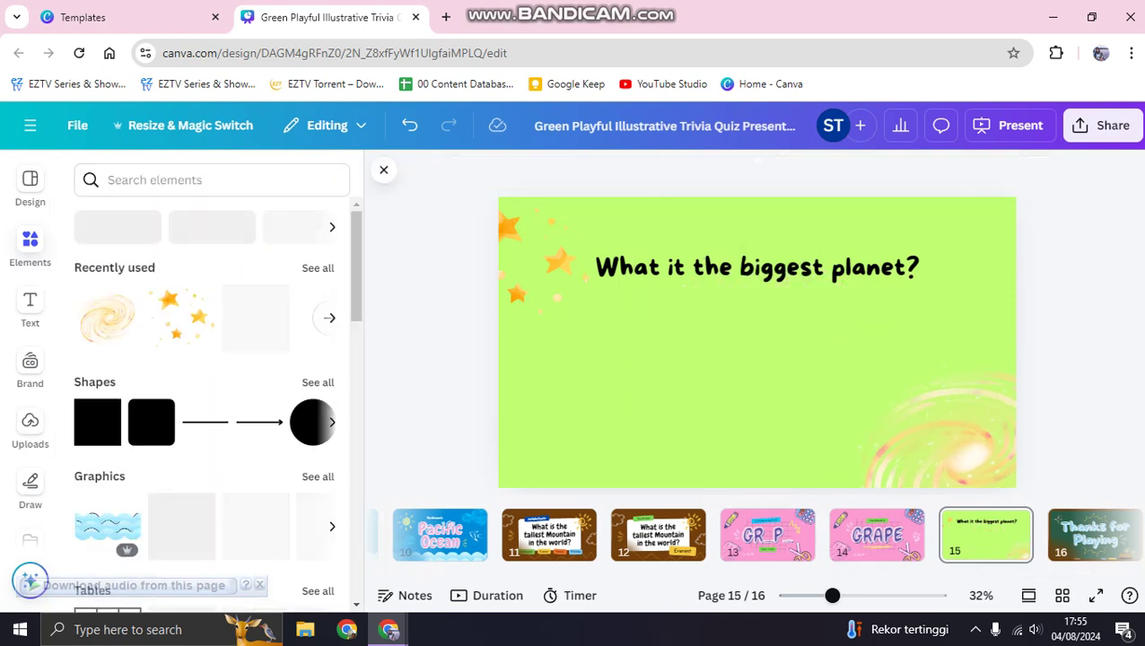
pyautogui.scroll(-10, 207, 403)
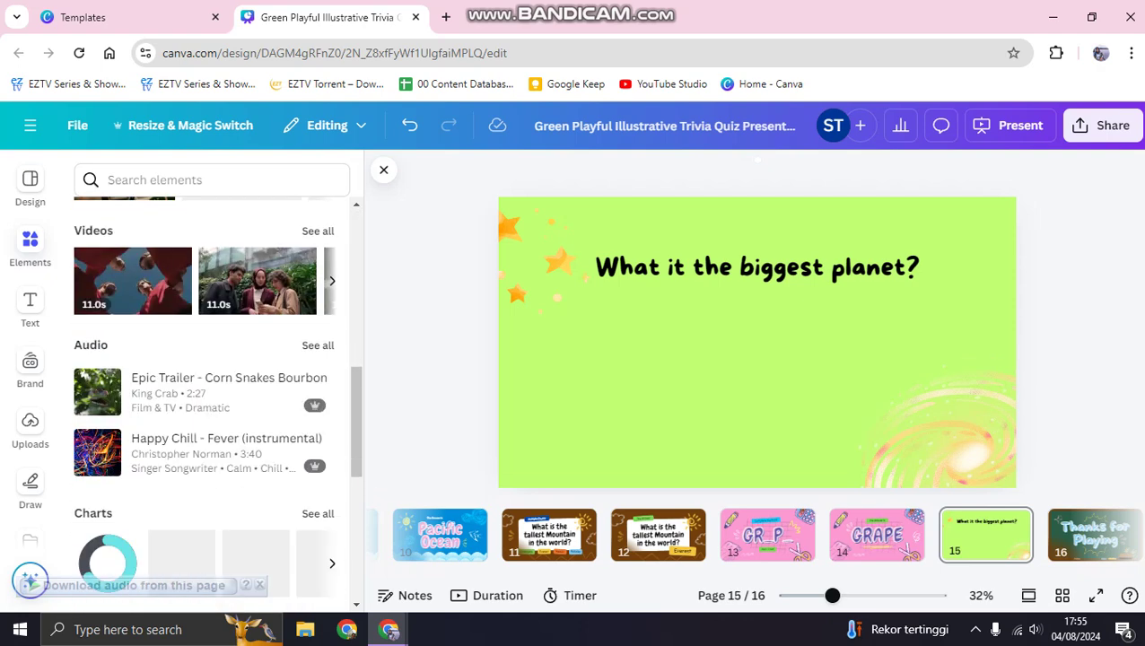
pyautogui.scroll(-4, 206, 403)
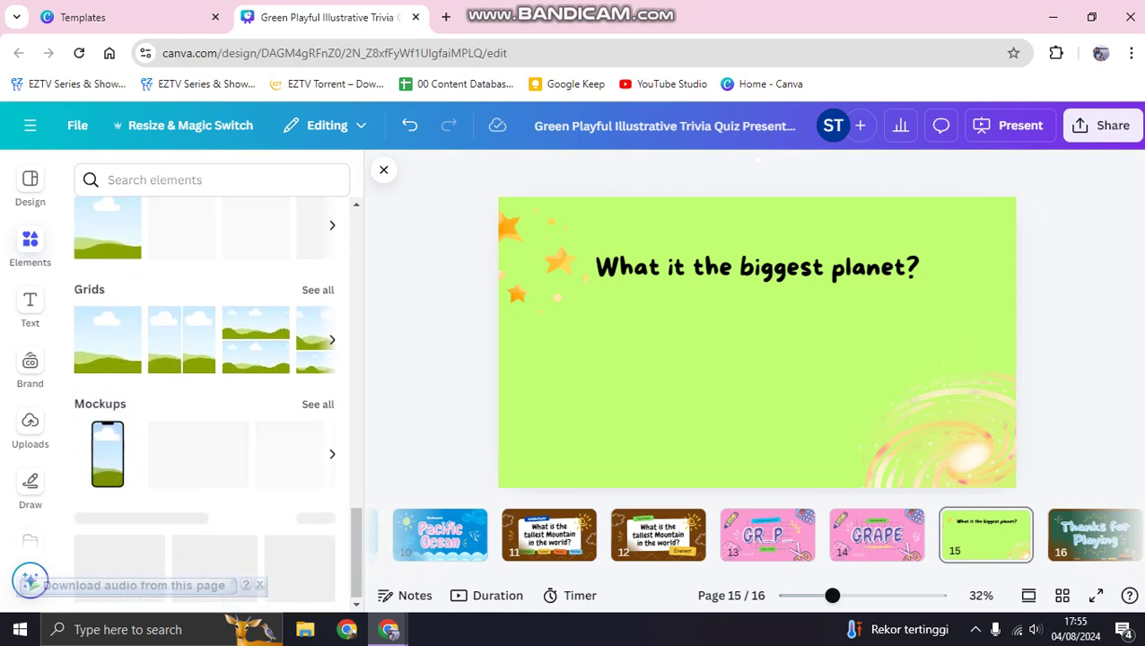
pyautogui.scroll(7, 206, 403)
pyautogui.scroll(8, 206, 404)
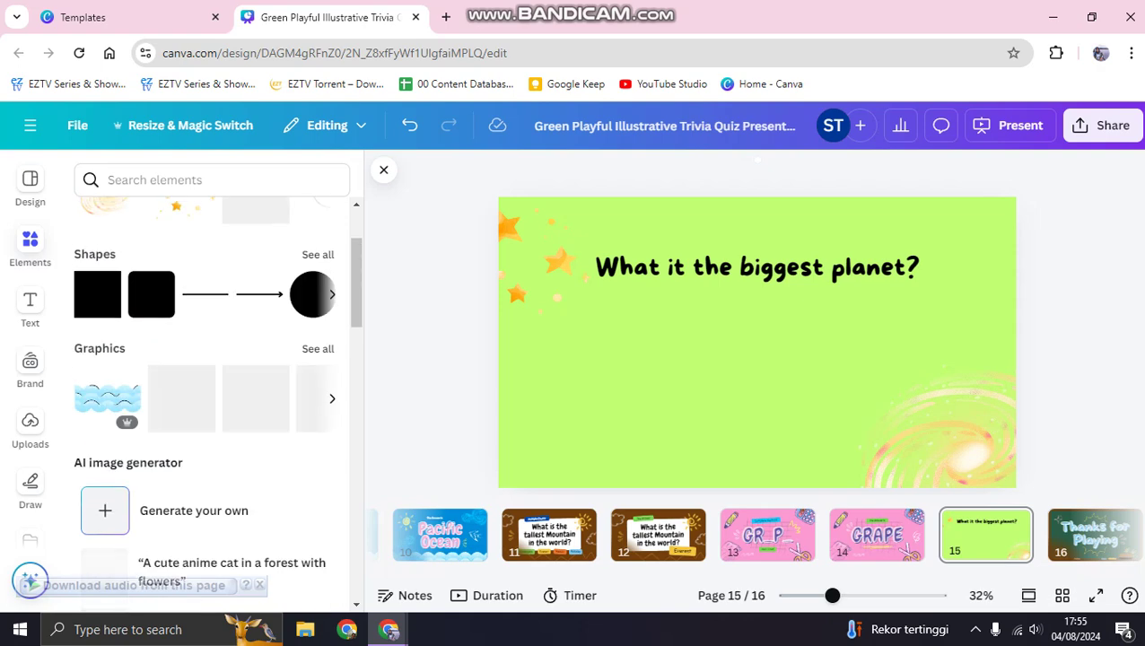
pyautogui.click(317, 255)
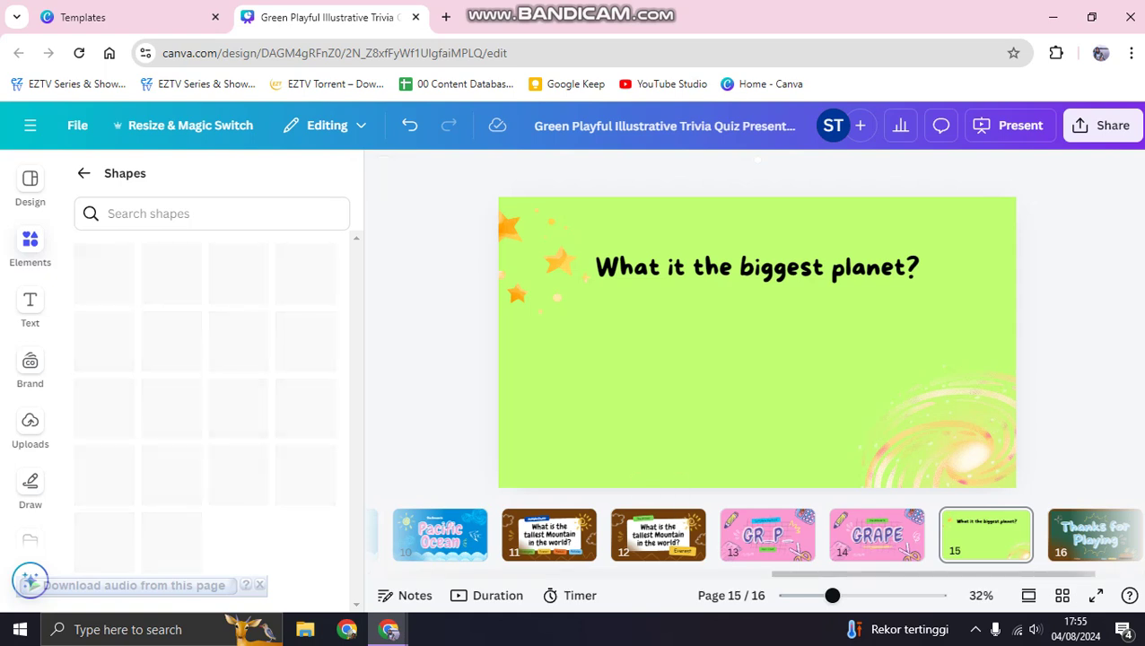
# Copy the rounded white card from the Everest answer slide onto page 15 and position it over the lower part of the question
pyautogui.click(657, 535)
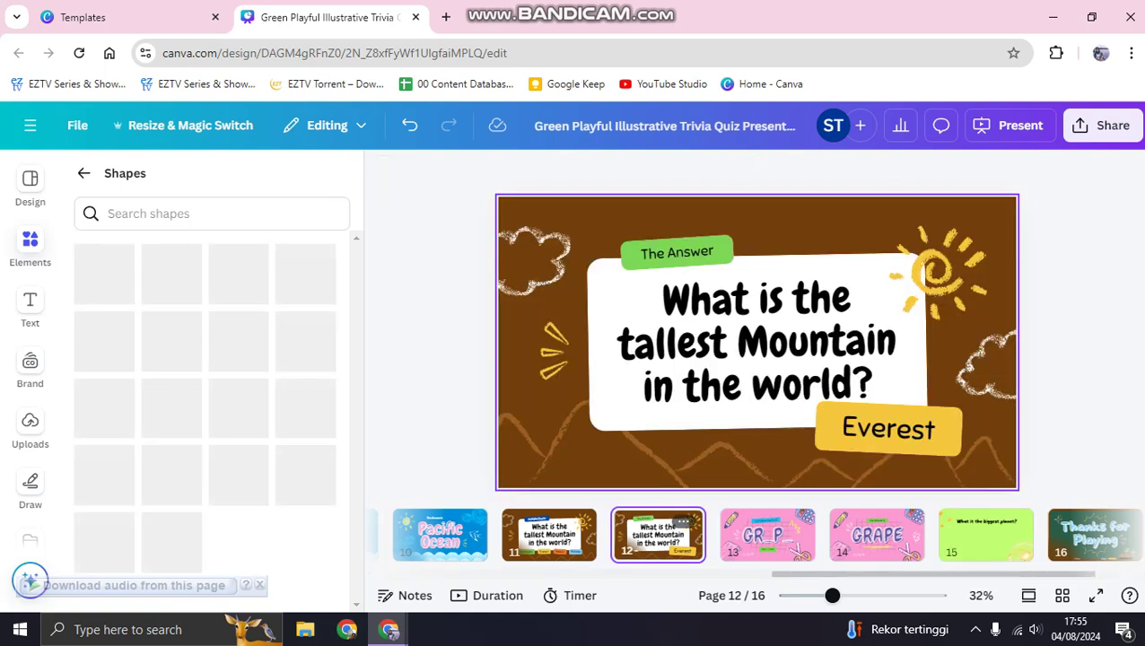
pyautogui.click(646, 420)
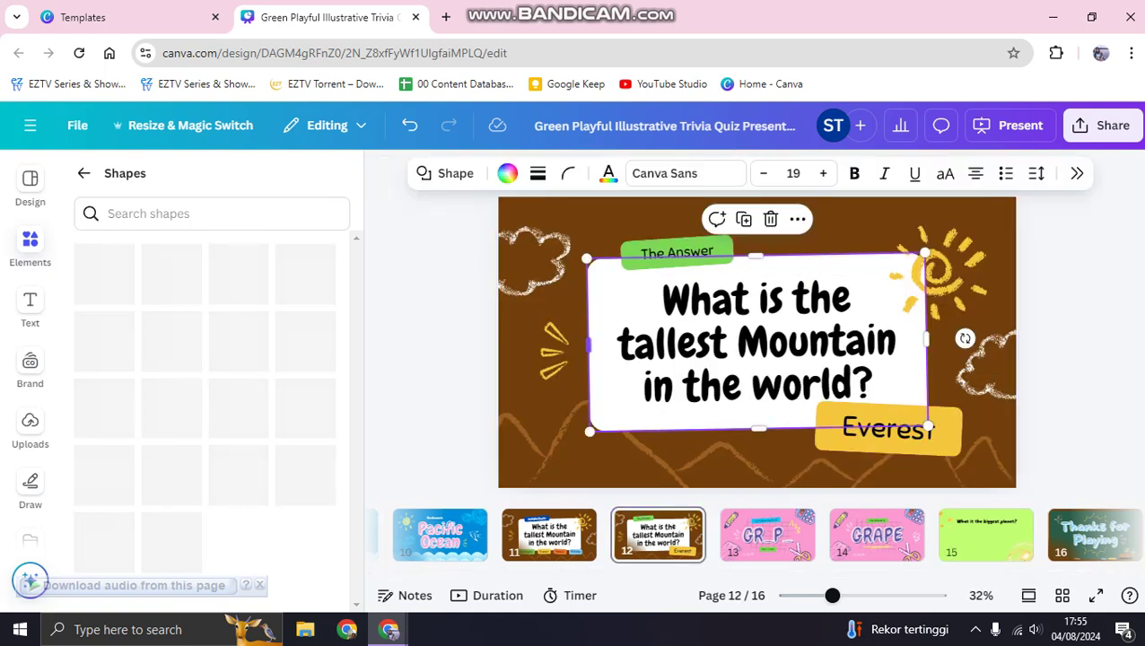
pyautogui.click(985, 534)
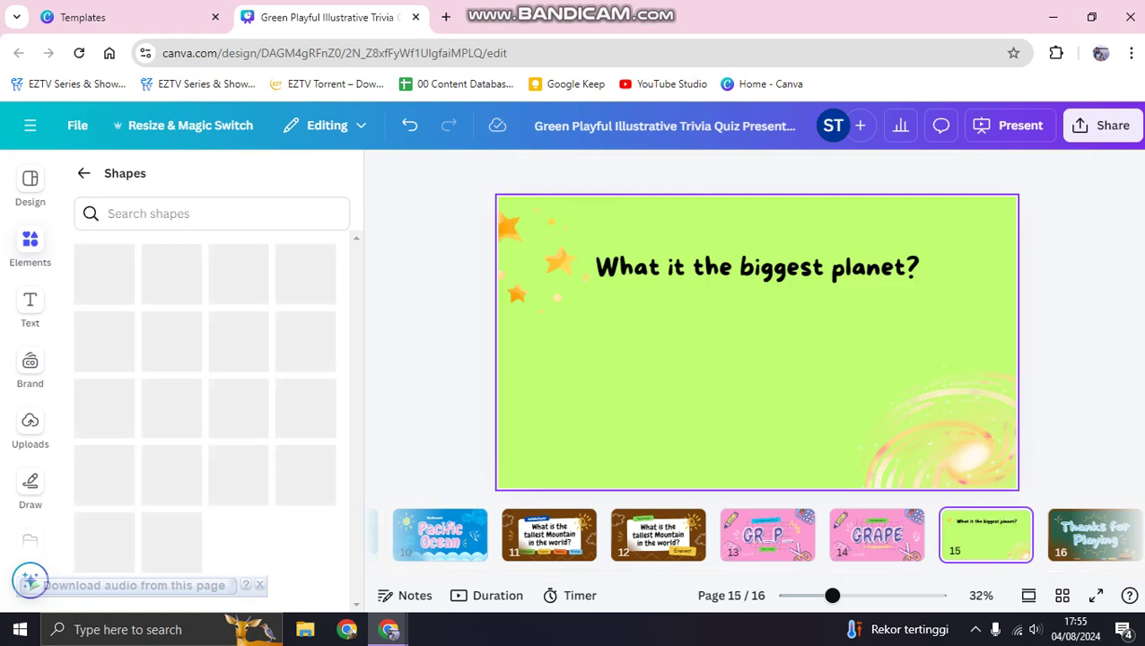
pyautogui.hotkey('ctrl', 'v')
pyautogui.moveTo(757, 342)
pyautogui.mouseDown()
pyautogui.moveTo(763, 353)
pyautogui.moveTo(756, 329)
pyautogui.moveTo(766, 342)
pyautogui.mouseUp()
pyautogui.moveTo(598, 261); pyautogui.dragTo(597, 276)
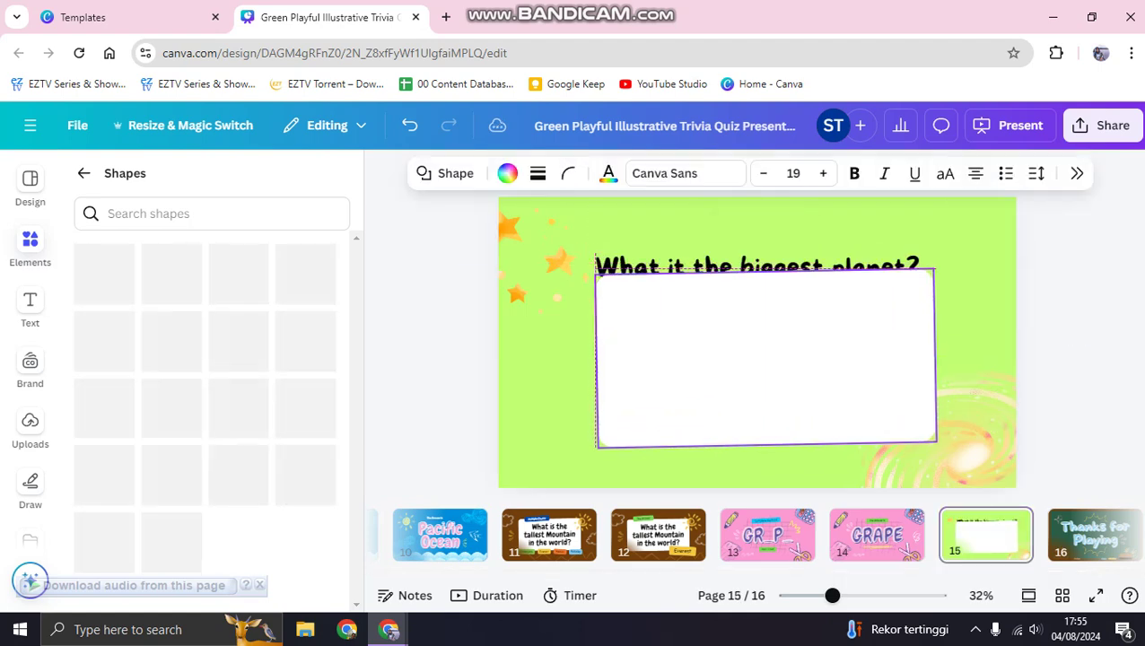
pyautogui.click(598, 276)
# Bring the biggest-planet question text to the front, above the white card
pyautogui.rightClick(872, 264)
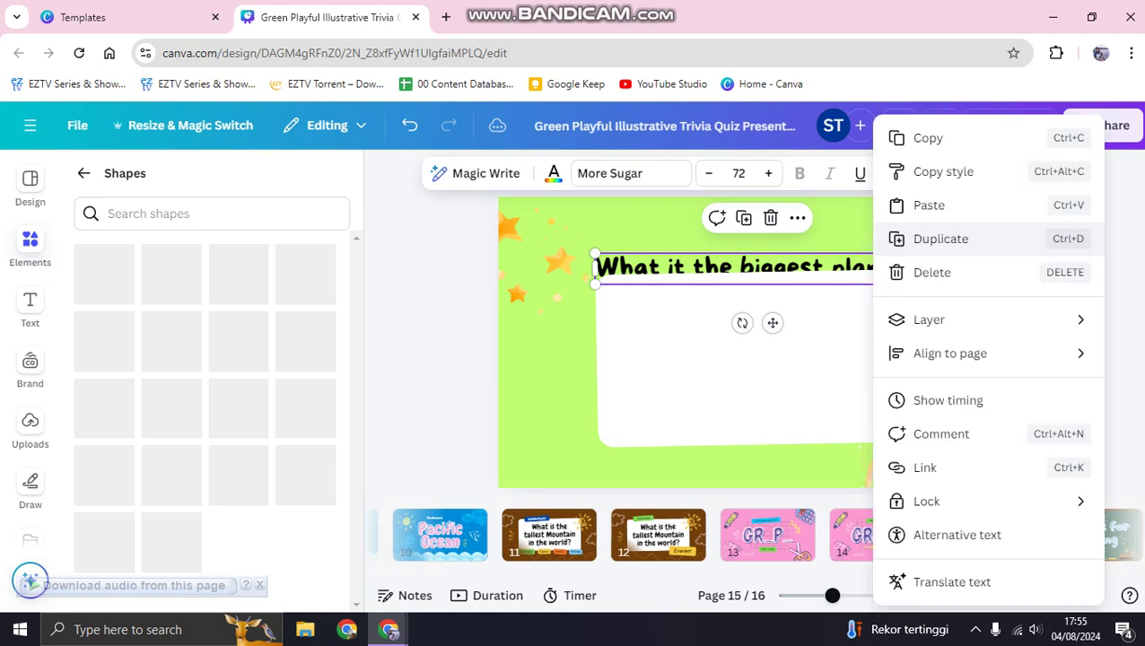
pyautogui.moveTo(929, 353)
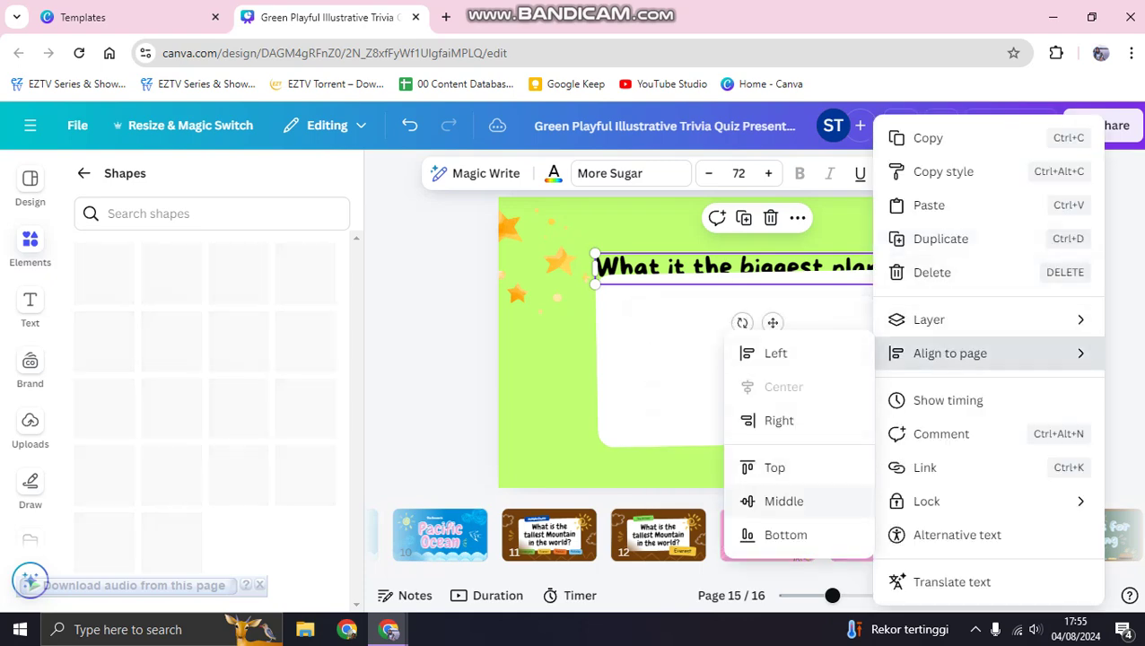
pyautogui.moveTo(928, 319)
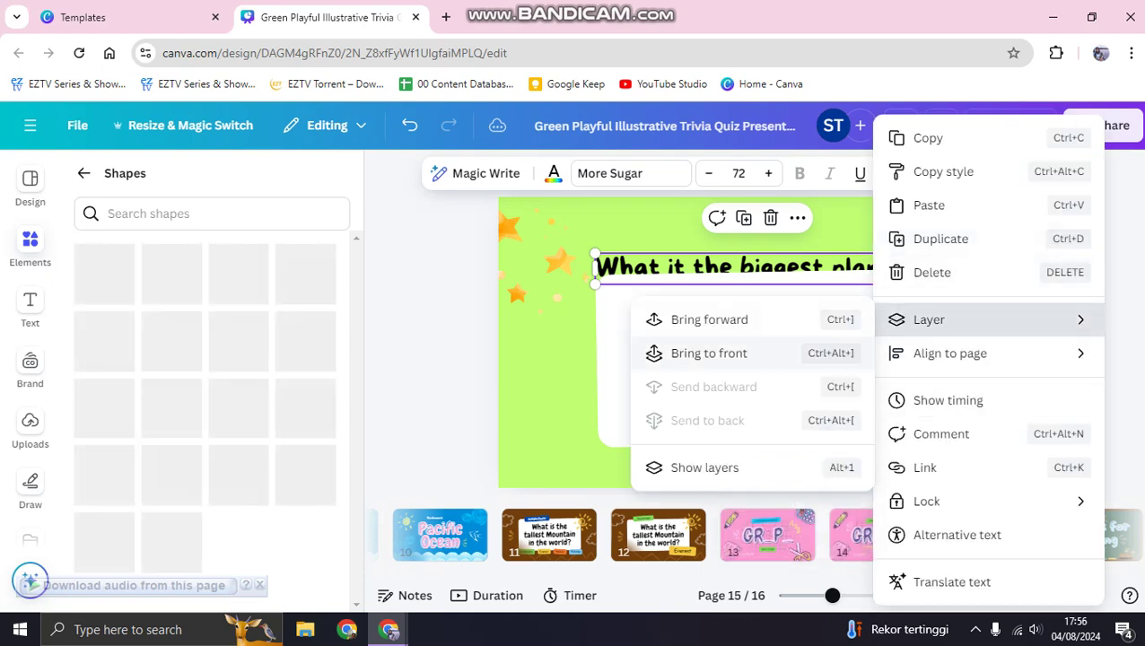
pyautogui.click(709, 353)
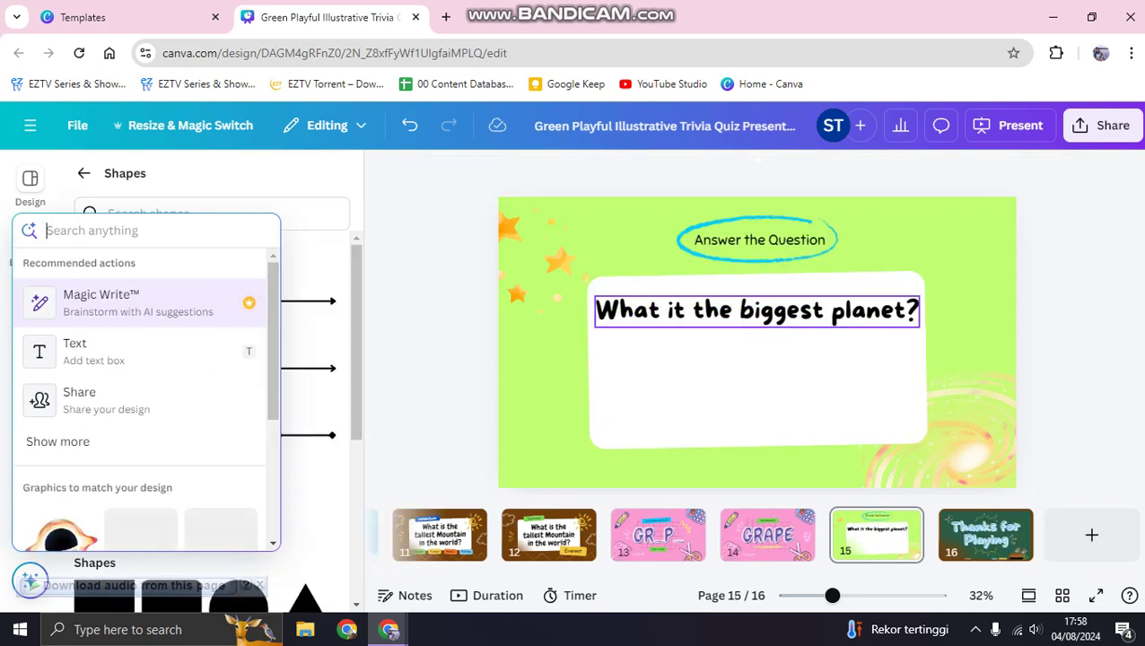
# Enlarge the question text to a font size of about 98, wrapped onto two lines, and center it on the white card
pyautogui.press('Escape')
pyautogui.click(758, 394)
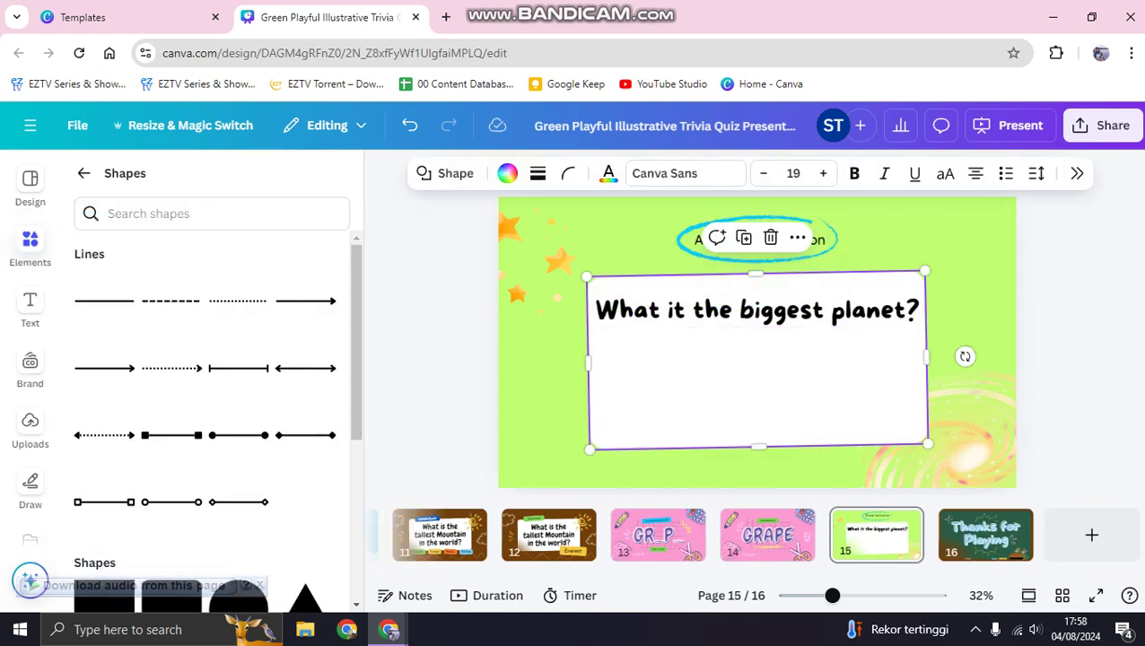
pyautogui.click(884, 237)
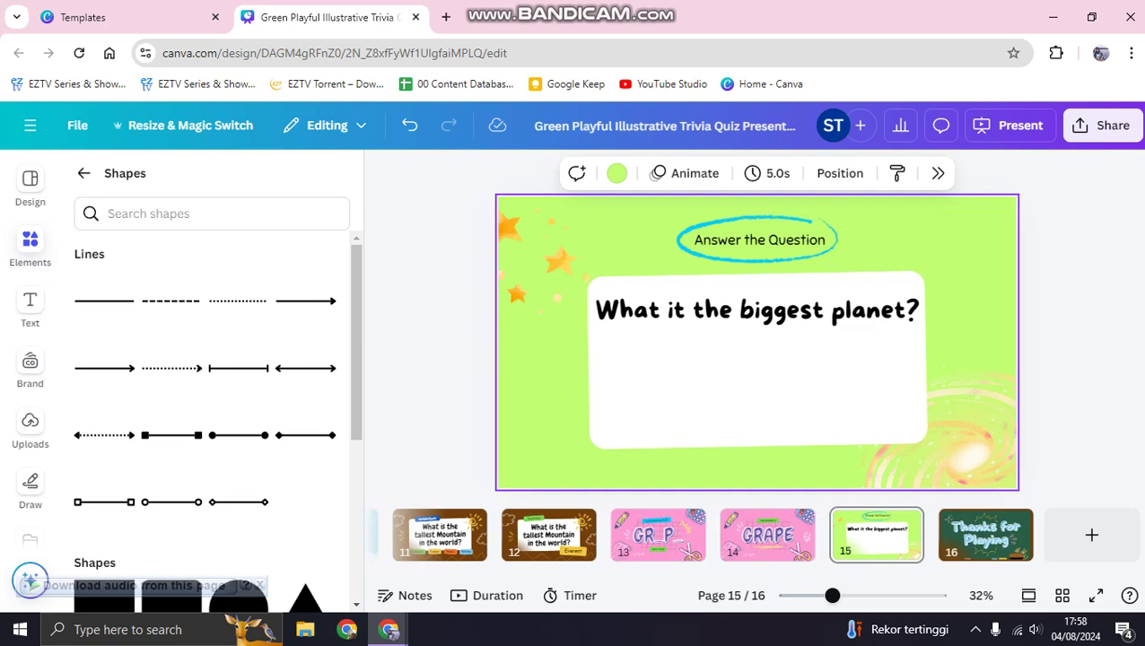
pyautogui.click(758, 395)
pyautogui.click(758, 310)
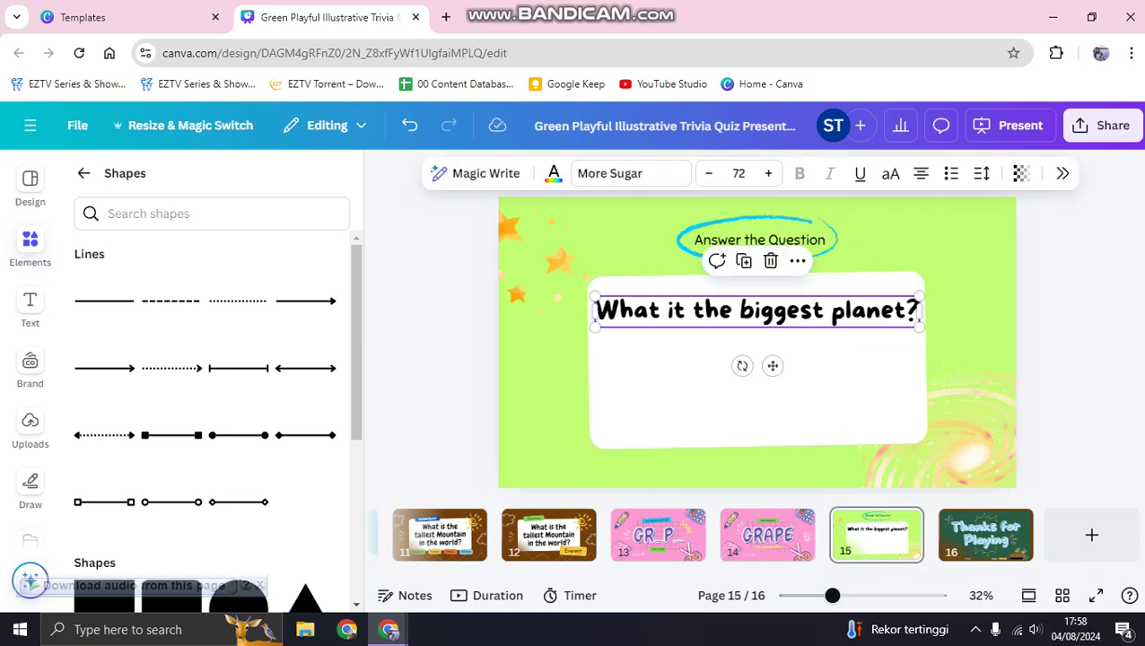
pyautogui.moveTo(919, 310); pyautogui.dragTo(922, 387)
pyautogui.moveTo(758, 341); pyautogui.dragTo(756, 359)
pyautogui.click(1066, 369)
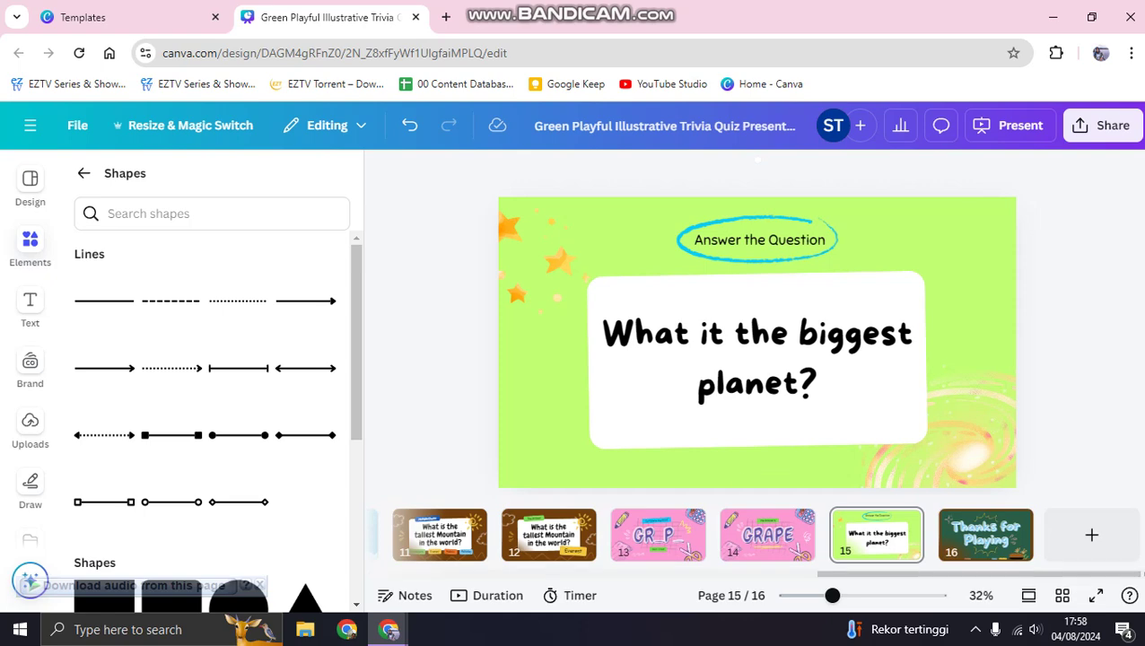
# Duplicate the finished biggest-planet question page 15
pyautogui.click(767, 539)
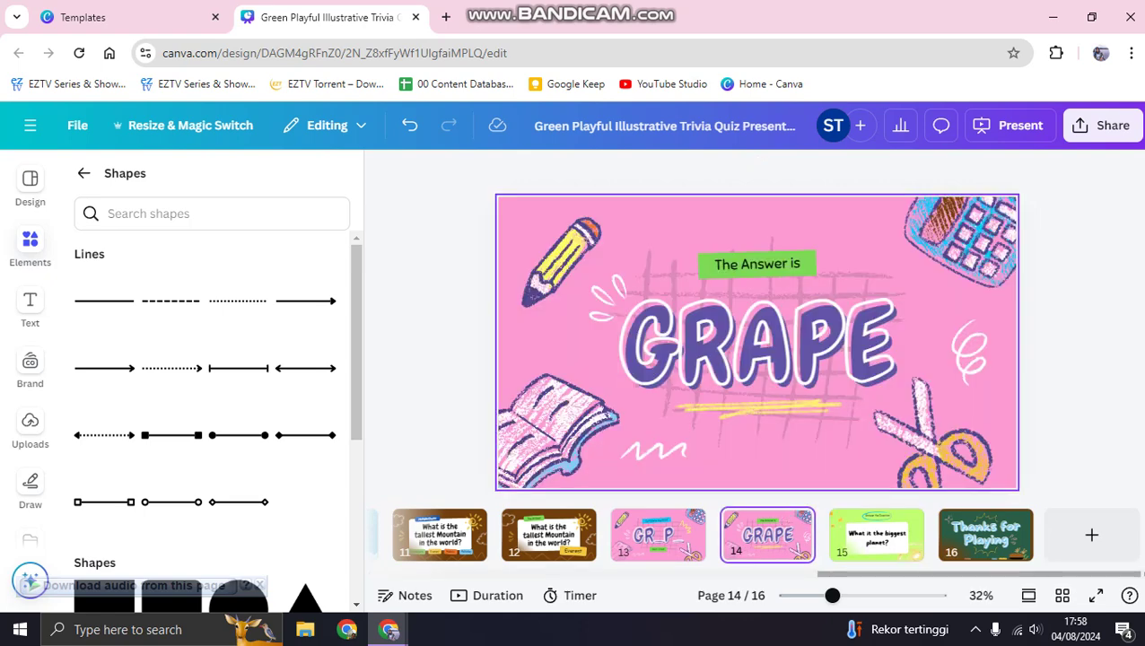
pyautogui.click(876, 537)
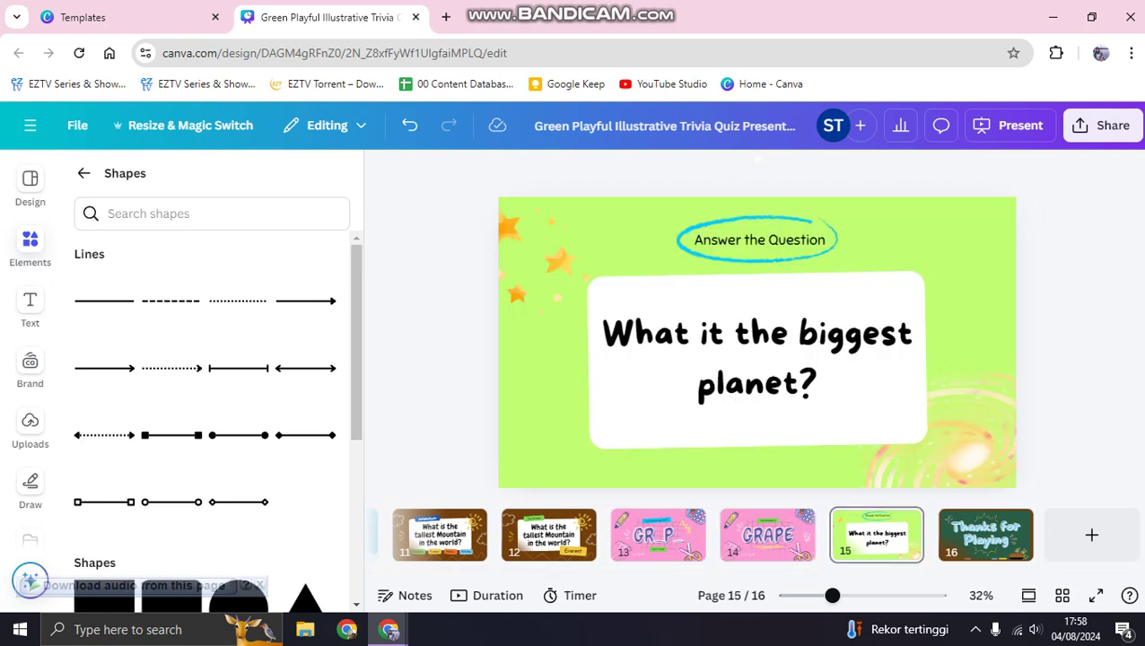
pyautogui.click(900, 521)
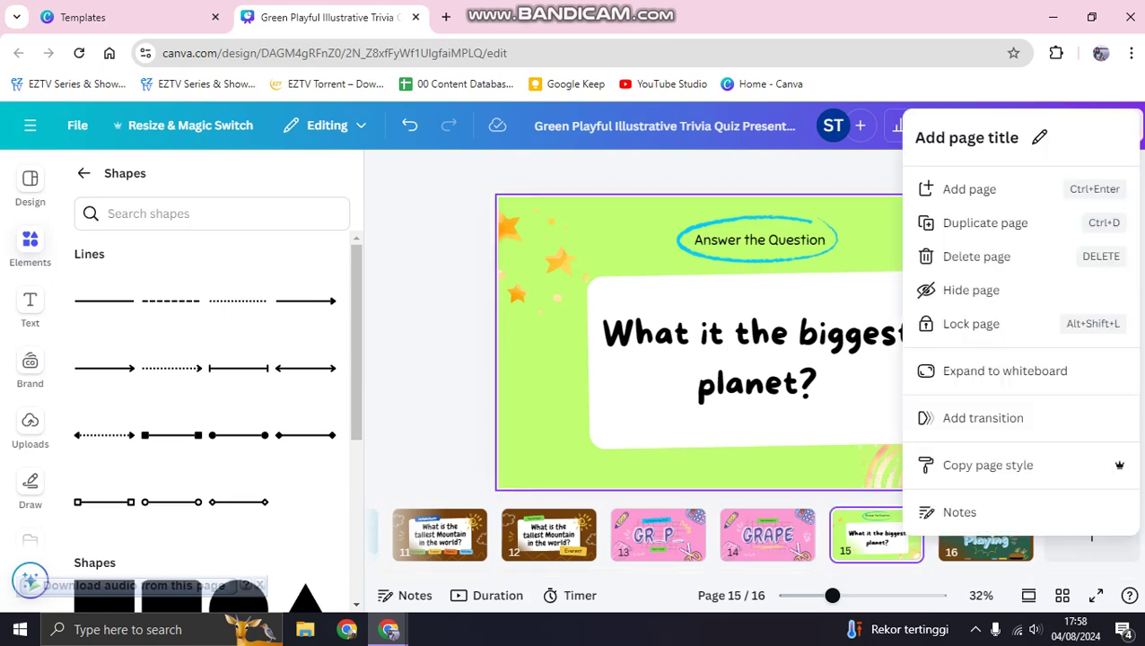
pyautogui.click(985, 223)
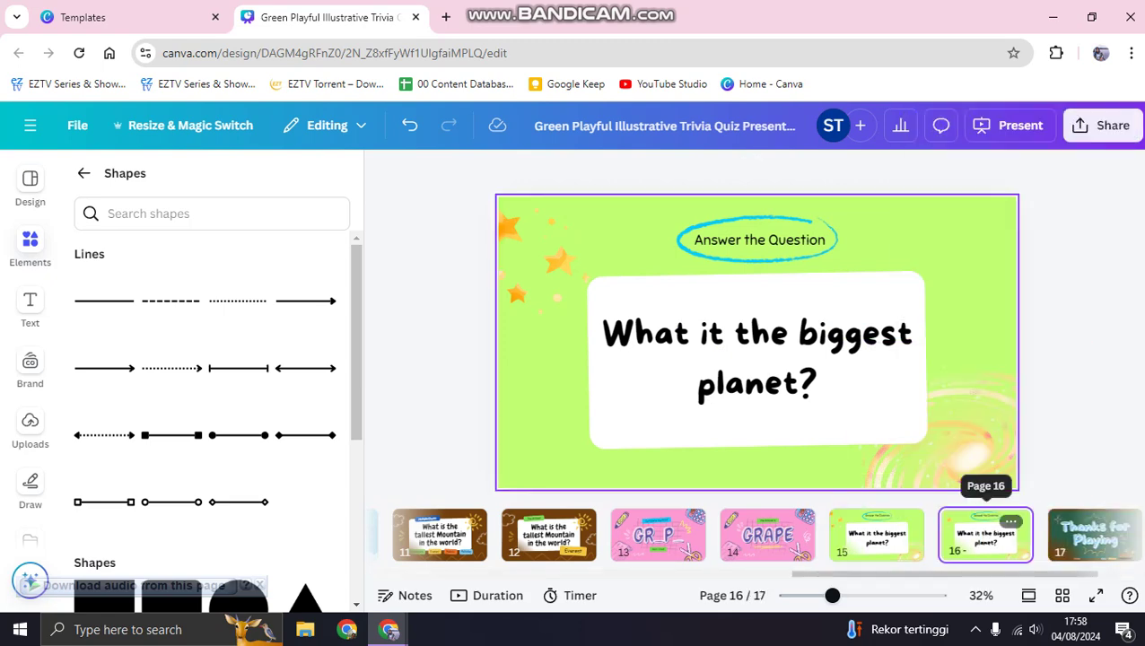
# Copy the green "The Answer is" label with its text from the GRAPE slide, undoing the accidental shift of the background grid
pyautogui.click(796, 519)
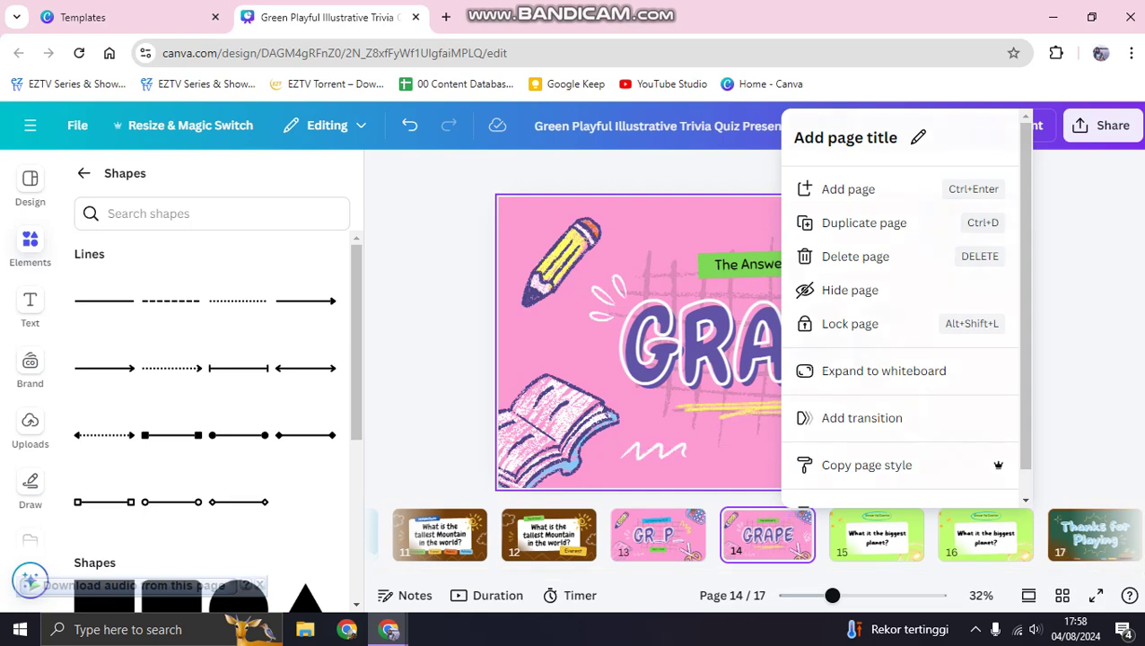
pyautogui.click(727, 465)
pyautogui.moveTo(763, 289); pyautogui.dragTo(782, 316)
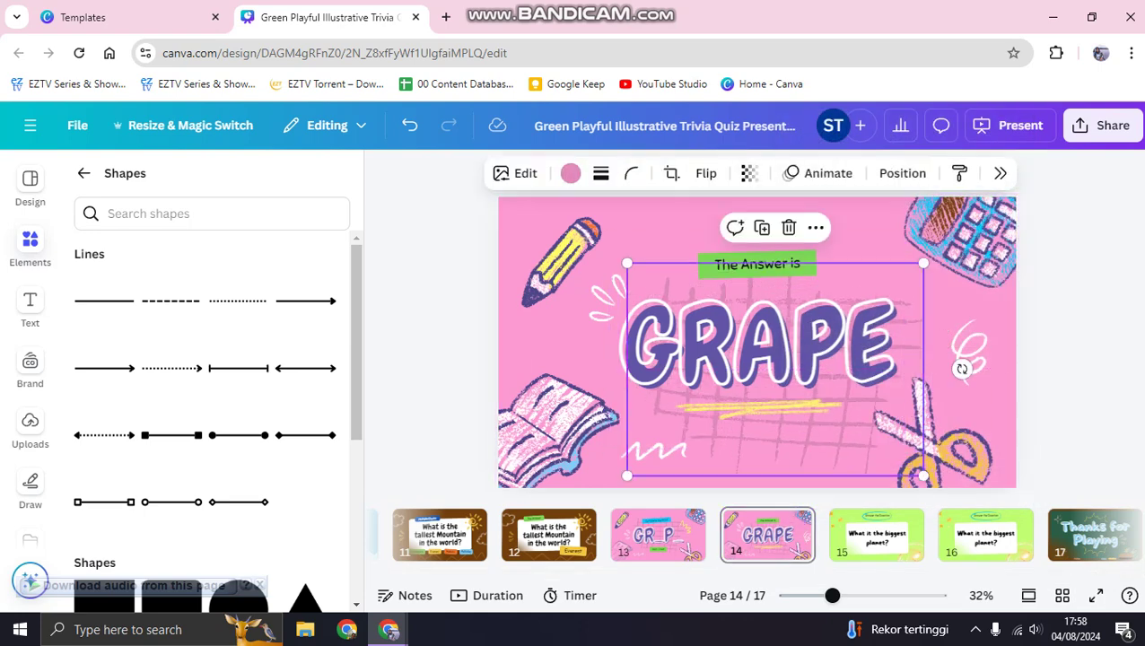
pyautogui.click(703, 215)
pyautogui.moveTo(702, 216); pyautogui.dragTo(739, 257)
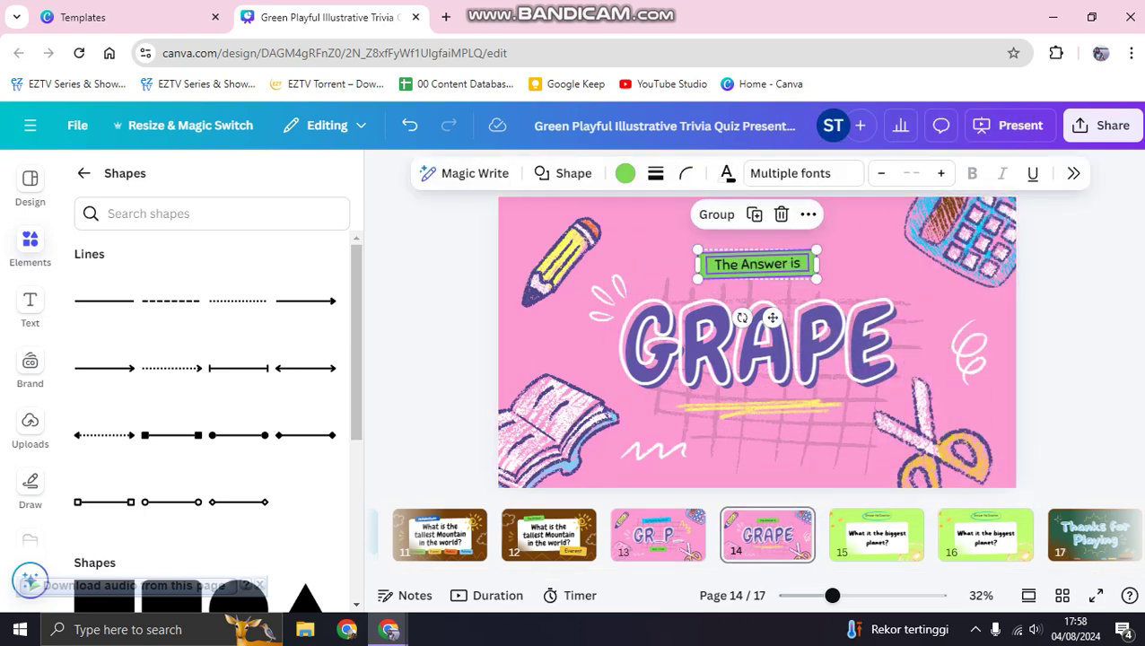
pyautogui.click(865, 242)
pyautogui.hotkey('ctrl', 'z')
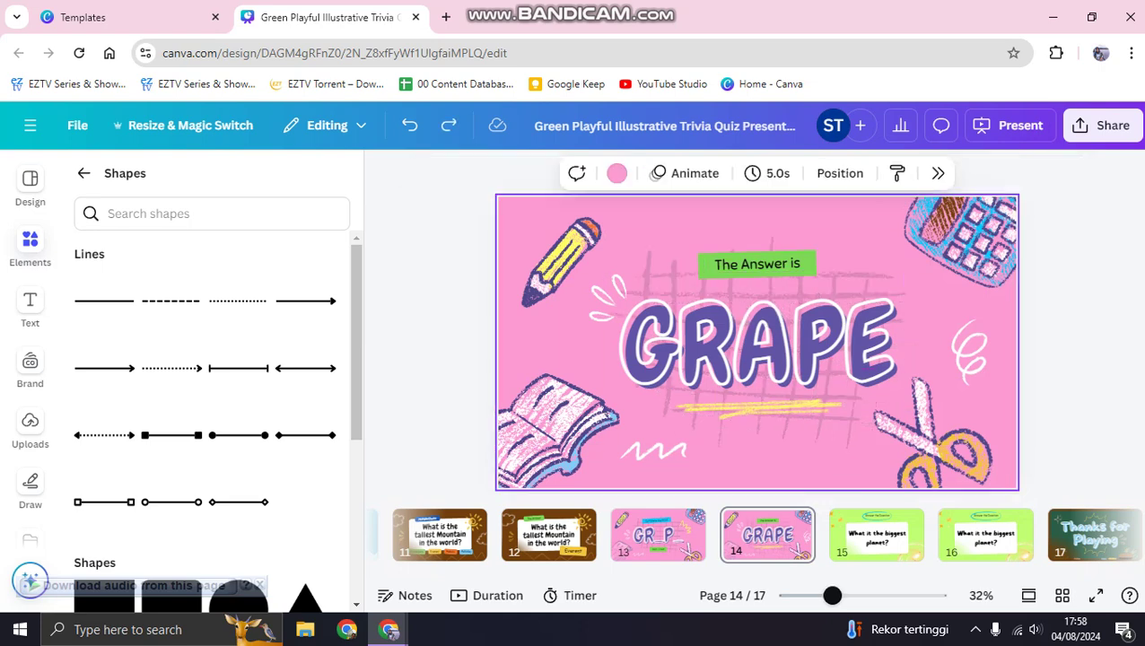
# Replace the "Answer the Question" text and blue oval on page 16 with the copied "The Answer is" label
pyautogui.click(985, 536)
pyautogui.click(760, 241)
pyautogui.moveTo(657, 206); pyautogui.dragTo(786, 254)
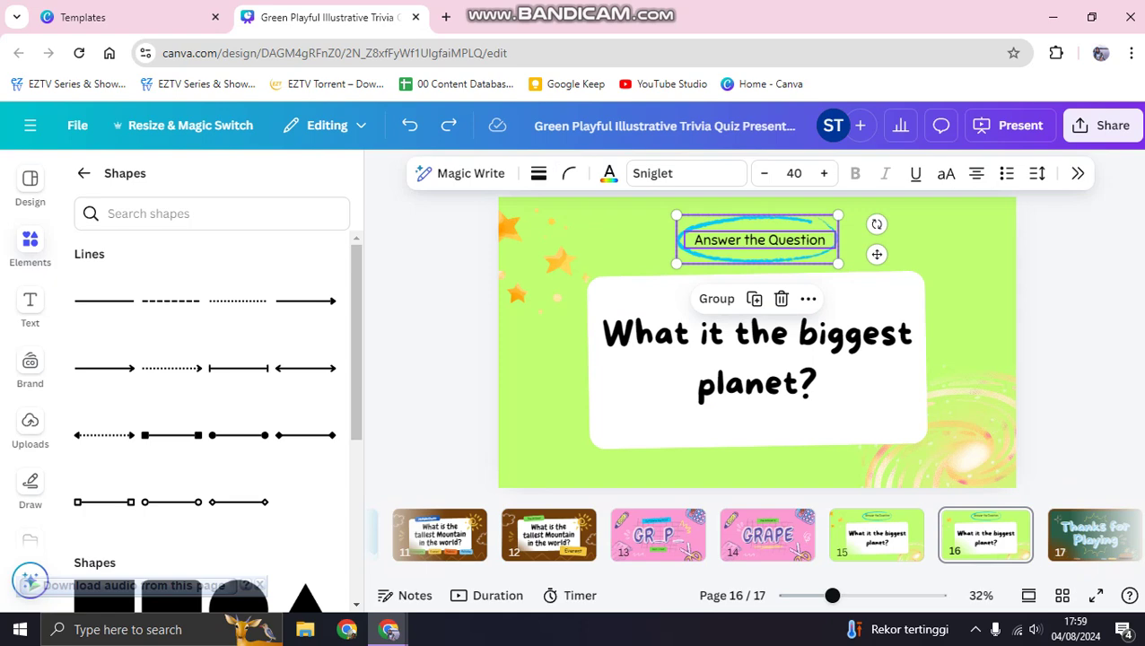
pyautogui.press('Delete')
pyautogui.hotkey('ctrl', 'v')
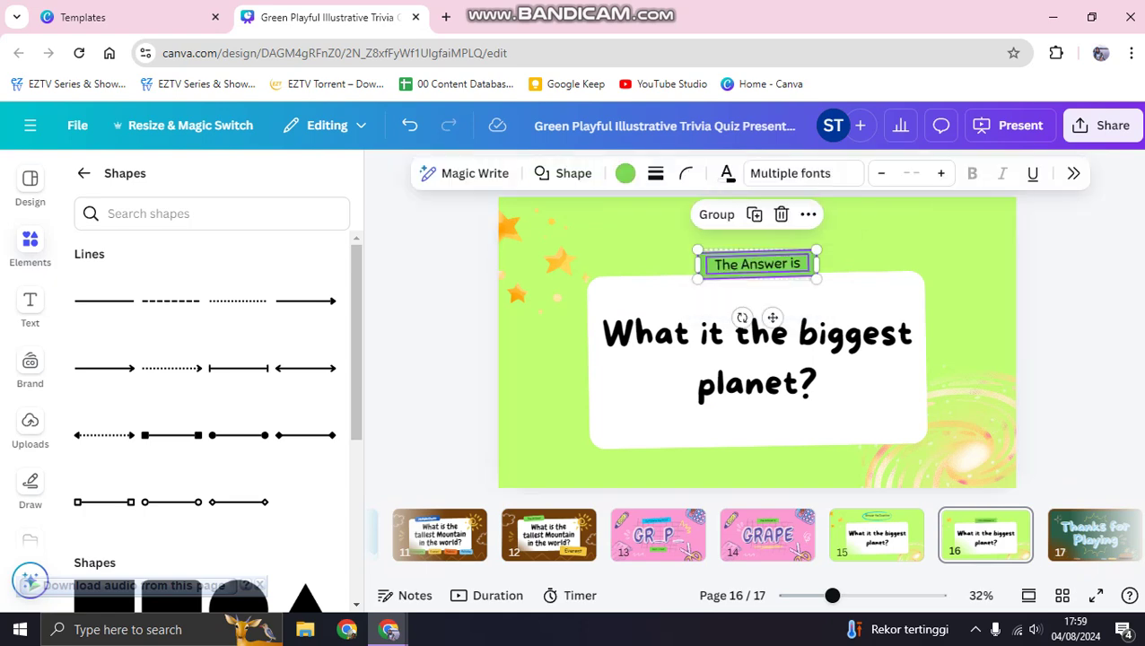
pyautogui.click(873, 235)
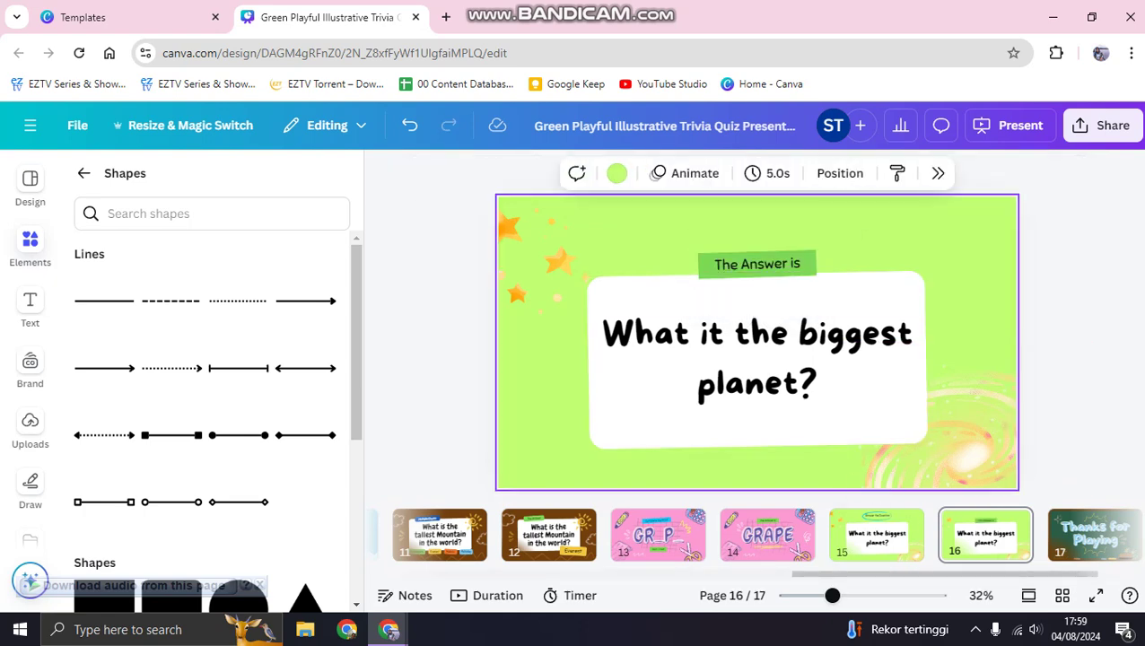
# Replace the question text on page 16 with the answer "Jupiter"
pyautogui.doubleClick(756, 357)
pyautogui.hotkey('ctrl', 'a')
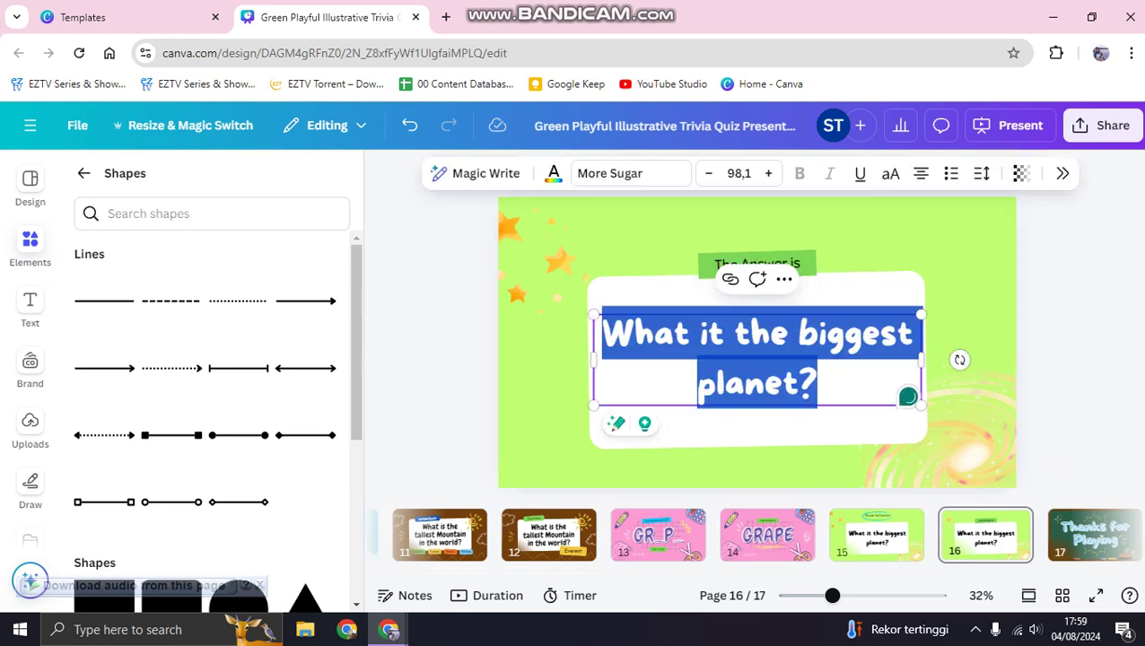
pyautogui.press('BackSpace')
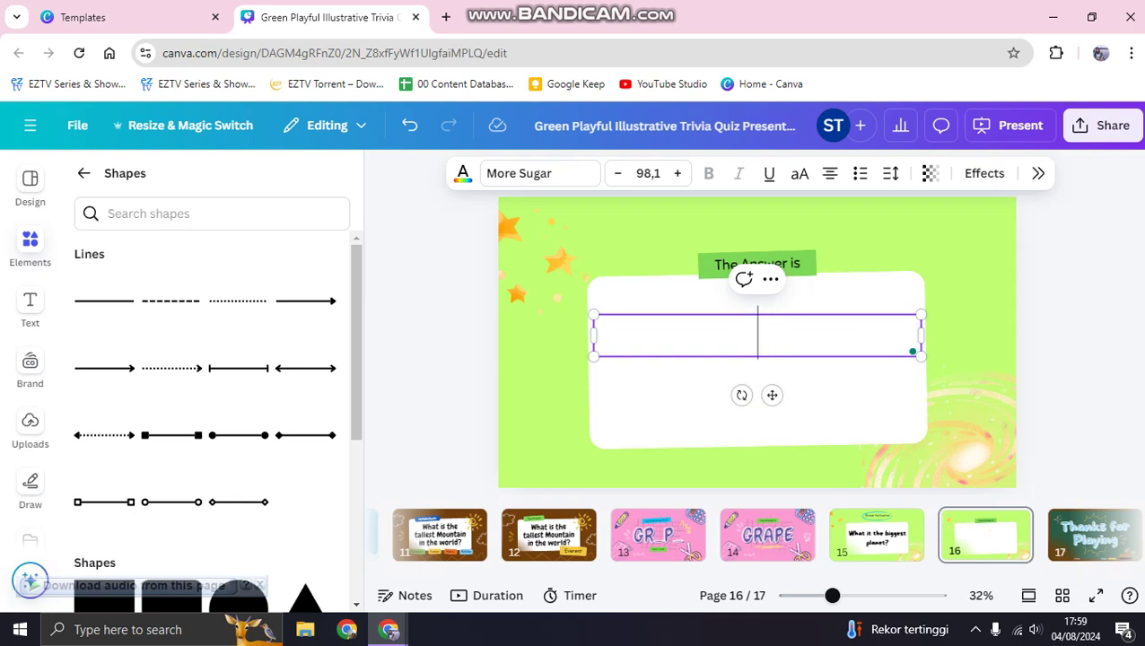
pyautogui.write('Jupiter')
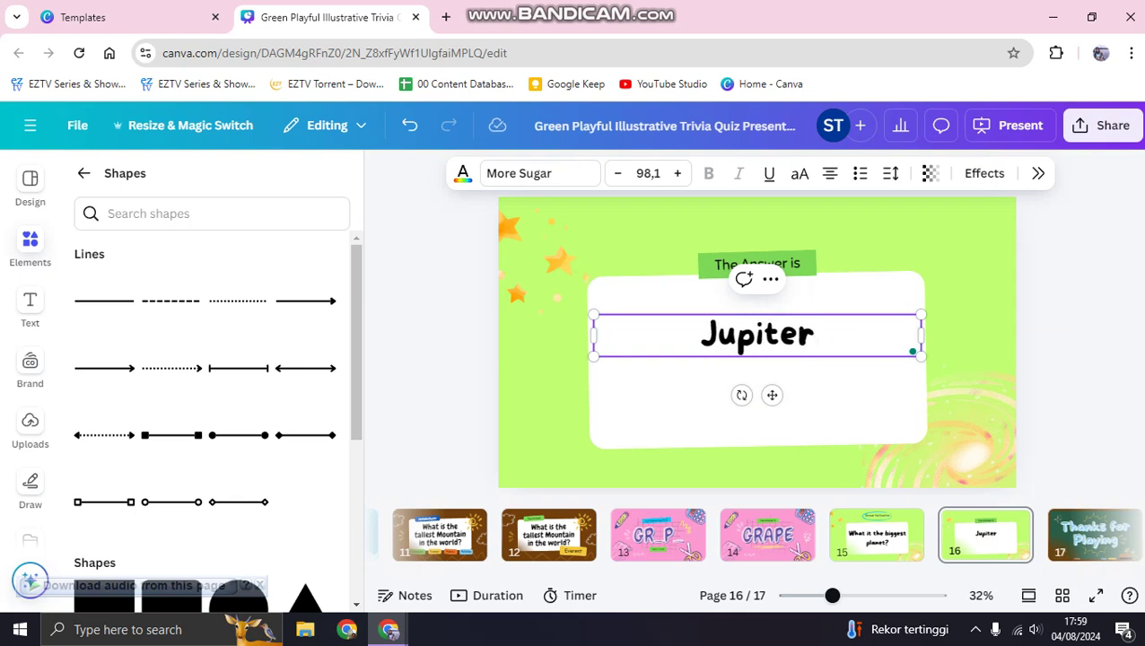
pyautogui.press('Escape')
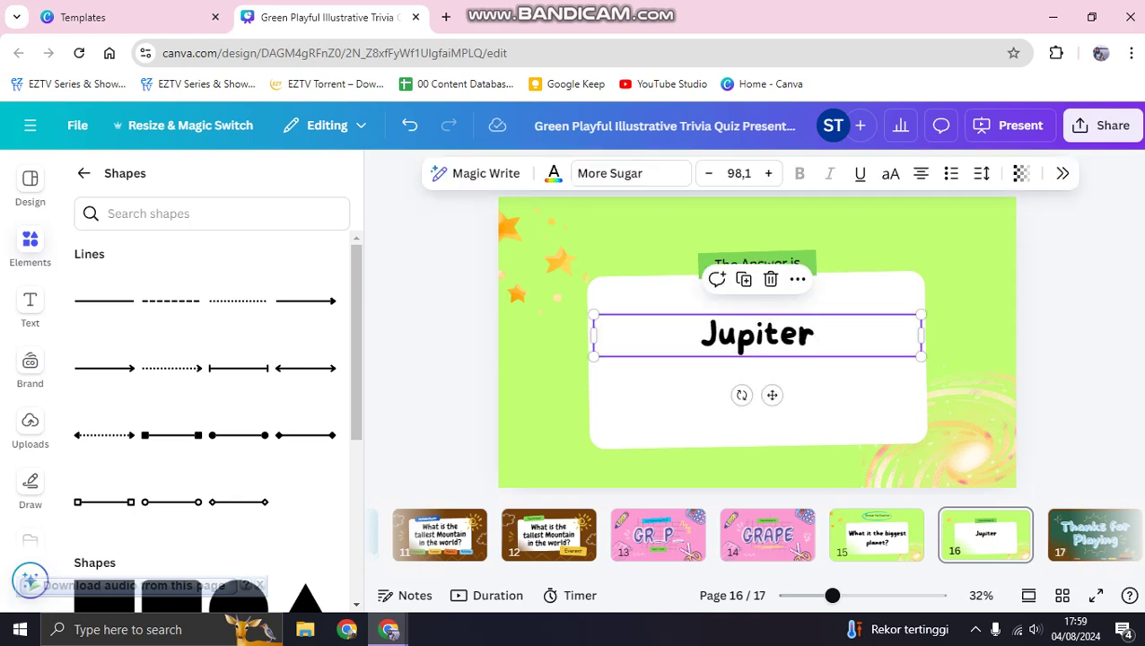
# Enlarge the "Jupiter" text, center it horizontally on the white card, and return to page 15
pyautogui.moveTo(919, 337); pyautogui.dragTo(964, 376)
pyautogui.moveTo(778, 345); pyautogui.dragTo(756, 350)
pyautogui.press('Escape')
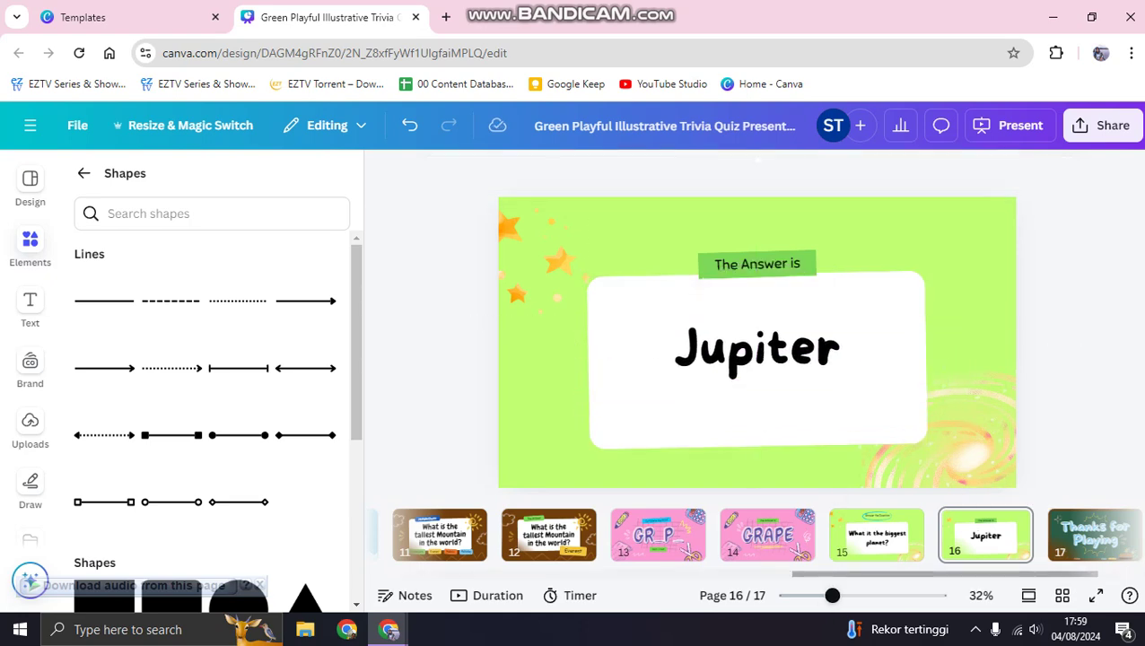
pyautogui.click(876, 530)
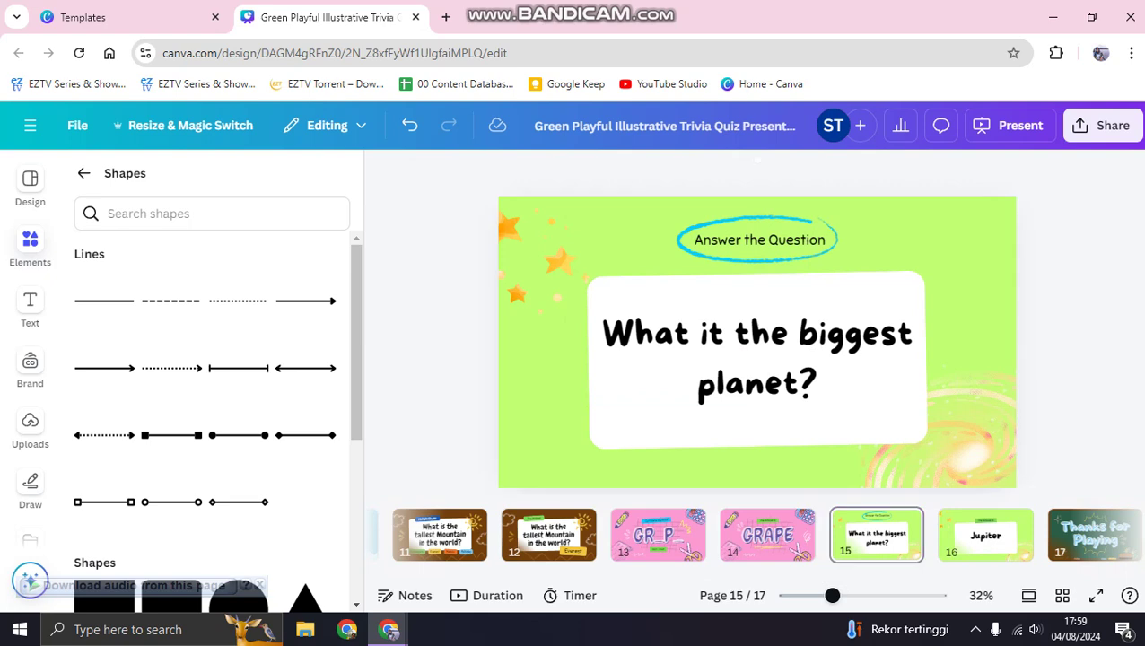